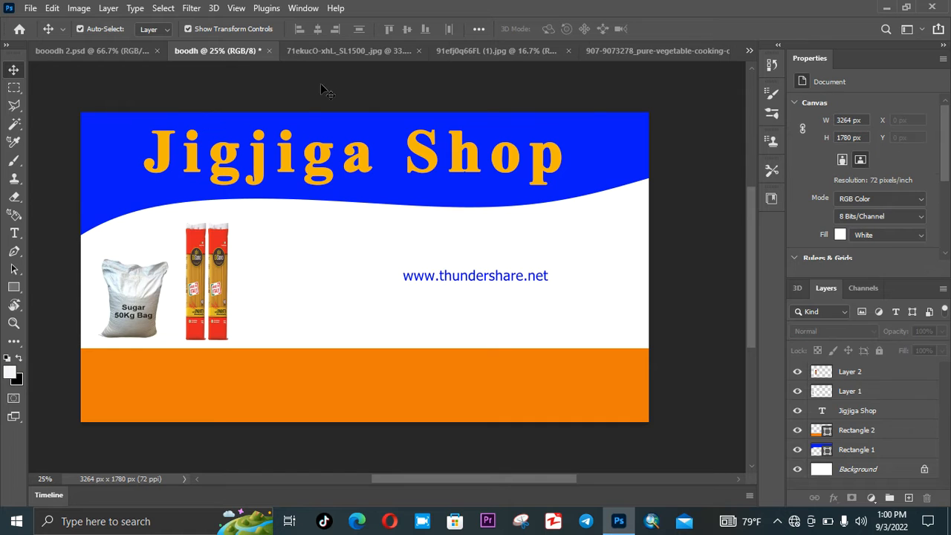
- Close the 71ekucO-xhL._SL1500_.jpg spaghetti image without saving, backing out of the Save As prompt
{"action": "left_click", "coordinate": [355, 52]}
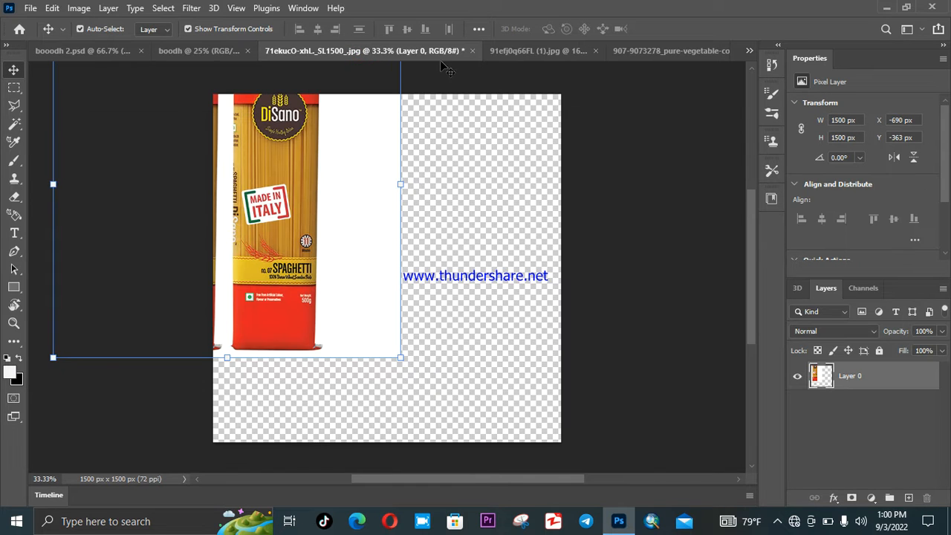
{"action": "left_click", "coordinate": [471, 51]}
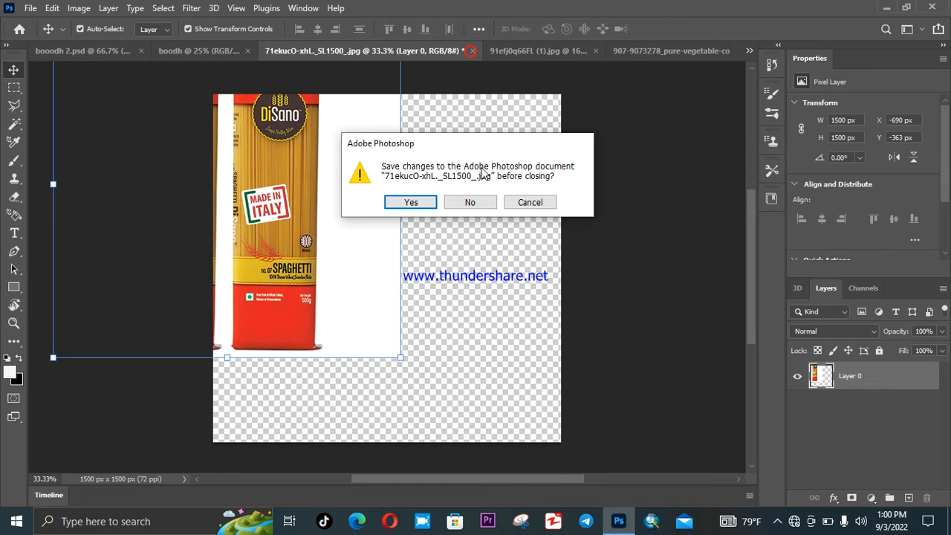
{"action": "left_click", "coordinate": [422, 203]}
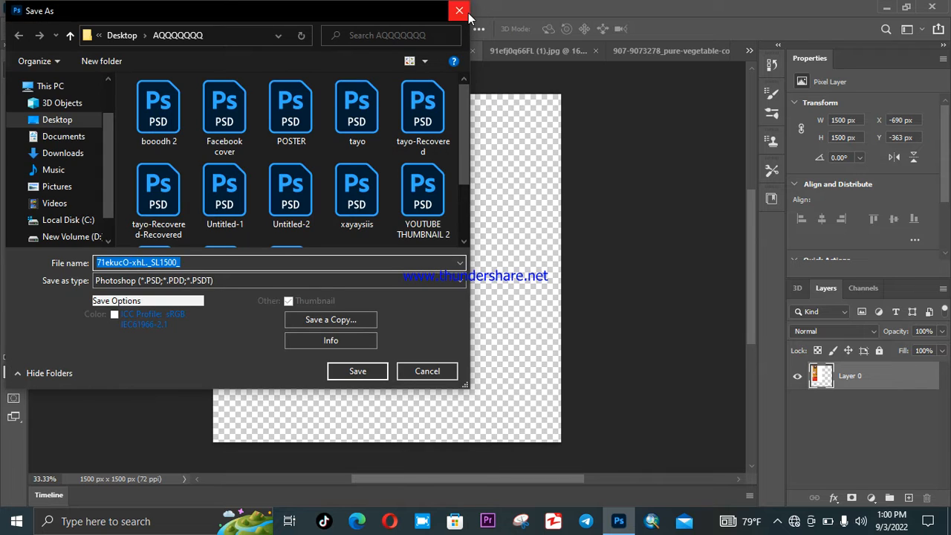
{"action": "left_click", "coordinate": [466, 11]}
{"action": "left_click", "coordinate": [472, 51]}
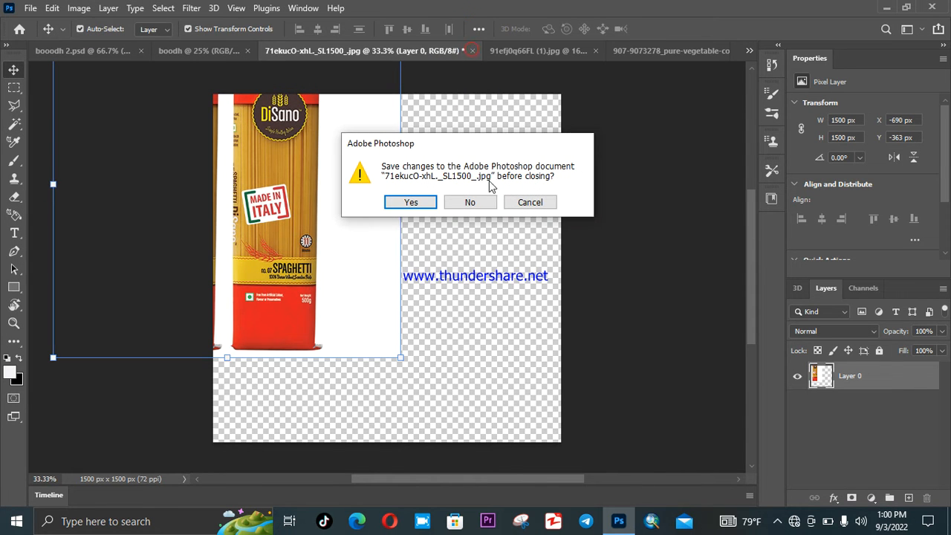
{"action": "left_click", "coordinate": [473, 202]}
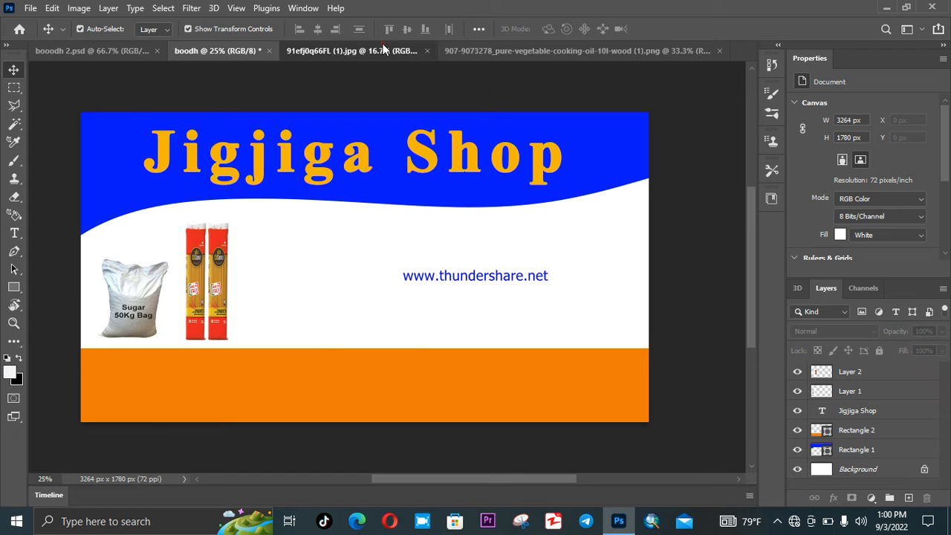
- Unlock the rice bag image as a layer and drop it into the Jigjiga Shop banner
{"action": "left_click", "coordinate": [384, 50]}
{"action": "left_click_drag", "start_coordinate": [418, 296], "coordinate": [316, 201]}
{"action": "left_click", "coordinate": [446, 235]}
{"action": "left_click_drag", "start_coordinate": [348, 228], "coordinate": [225, 48]}
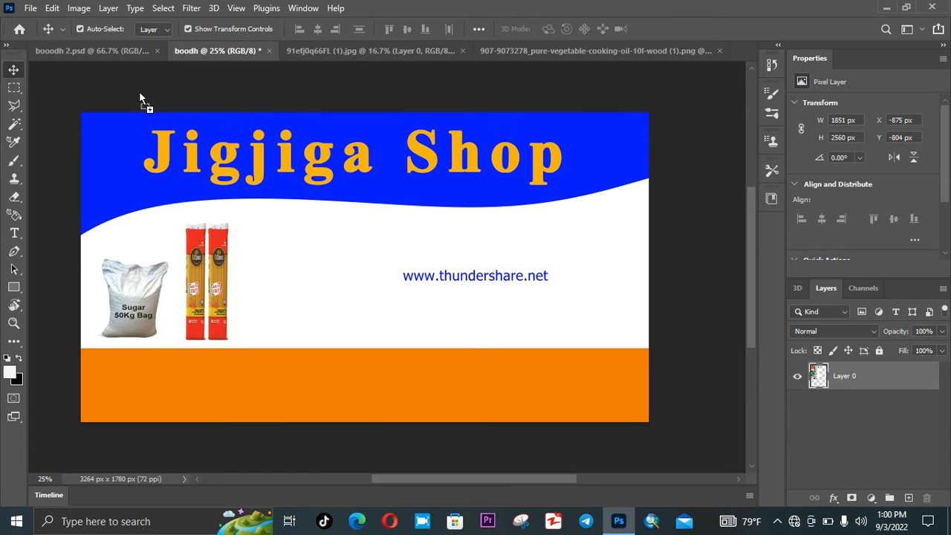
{"action": "left_click_drag", "start_coordinate": [262, 206], "coordinate": [297, 248]}
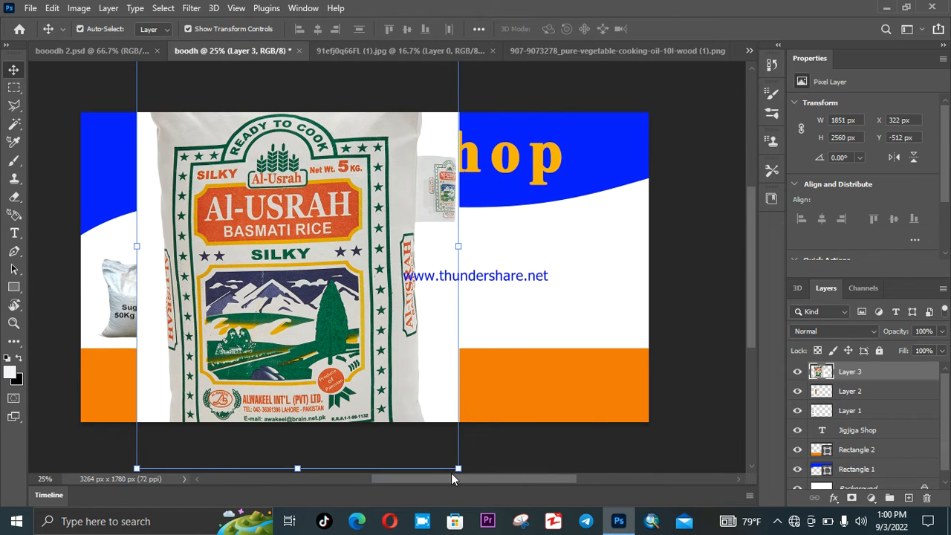
- Scale the rice bag down and position it beside the spaghetti packs
{"action": "left_click_drag", "start_coordinate": [458, 469], "coordinate": [341, 254]}
{"action": "left_click_drag", "start_coordinate": [338, 196], "coordinate": [351, 195]}
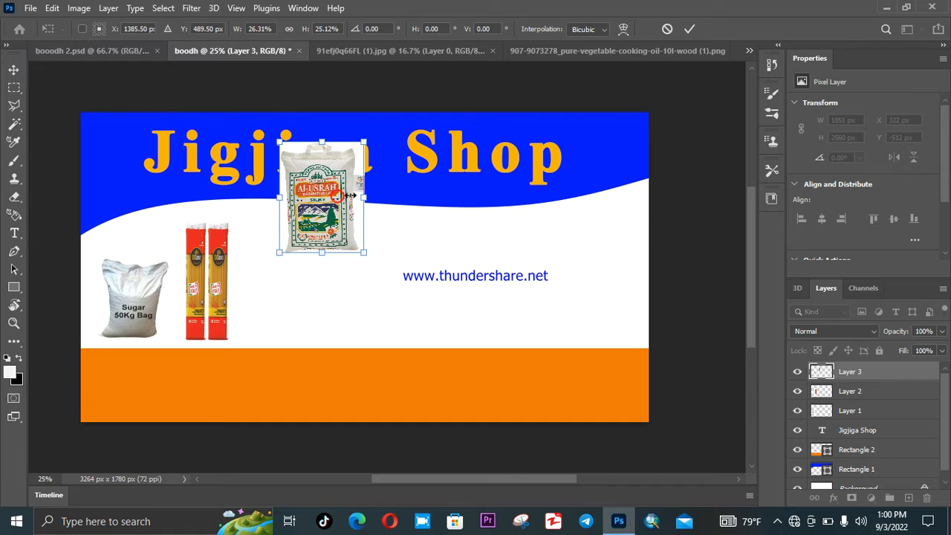
{"action": "left_click_drag", "start_coordinate": [274, 139], "coordinate": [304, 187]}
{"action": "left_click_drag", "start_coordinate": [350, 219], "coordinate": [286, 318]}
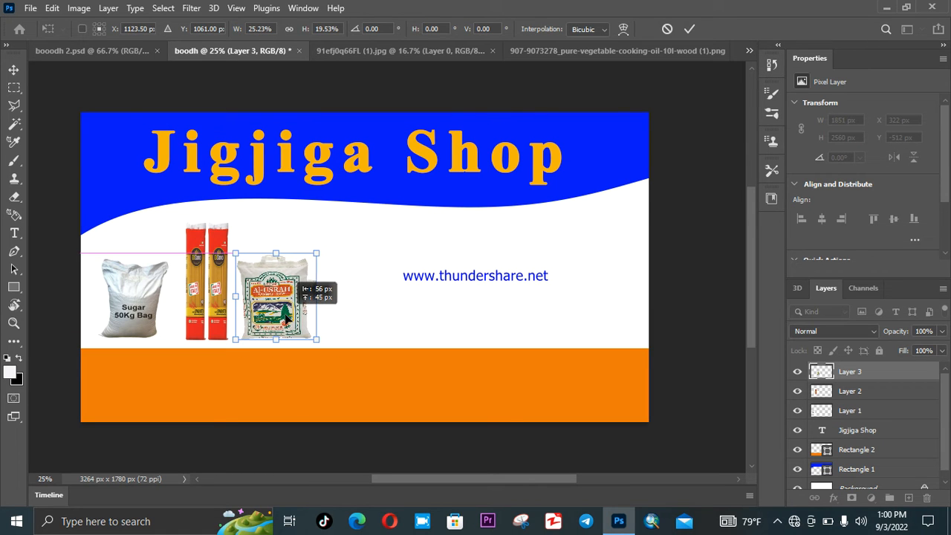
{"action": "left_click", "coordinate": [696, 33]}
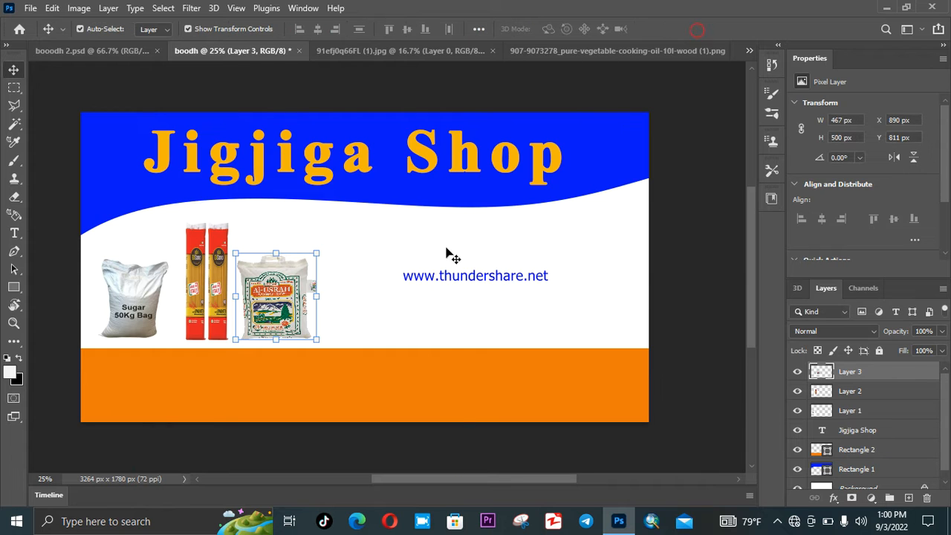
{"action": "left_click", "coordinate": [435, 264]}
- Close the rice bag image without saving changes
{"action": "left_click", "coordinate": [344, 52]}
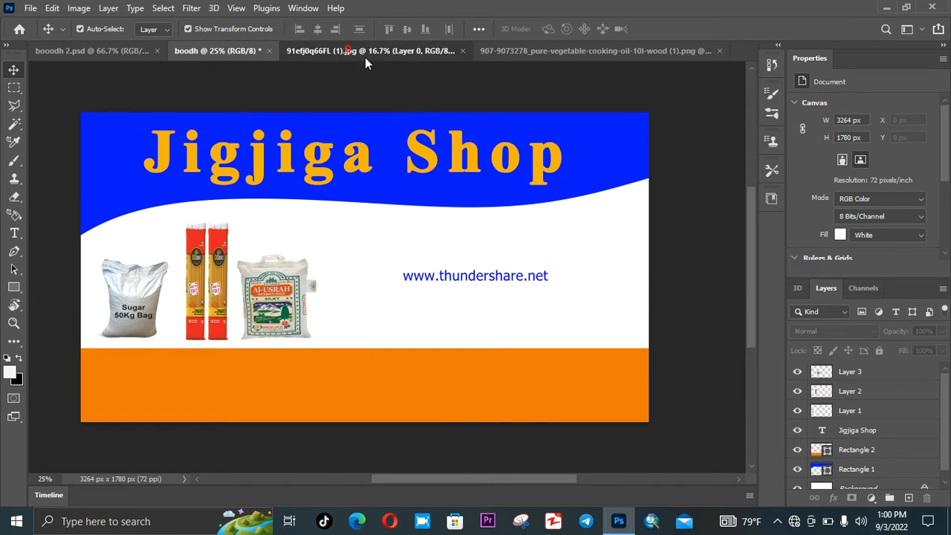
{"action": "left_click", "coordinate": [462, 51]}
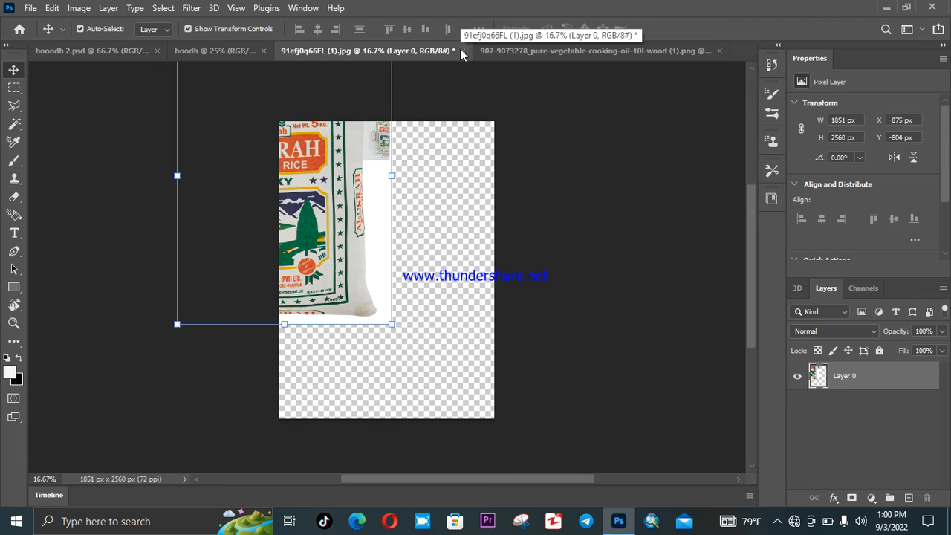
{"action": "left_click", "coordinate": [466, 204]}
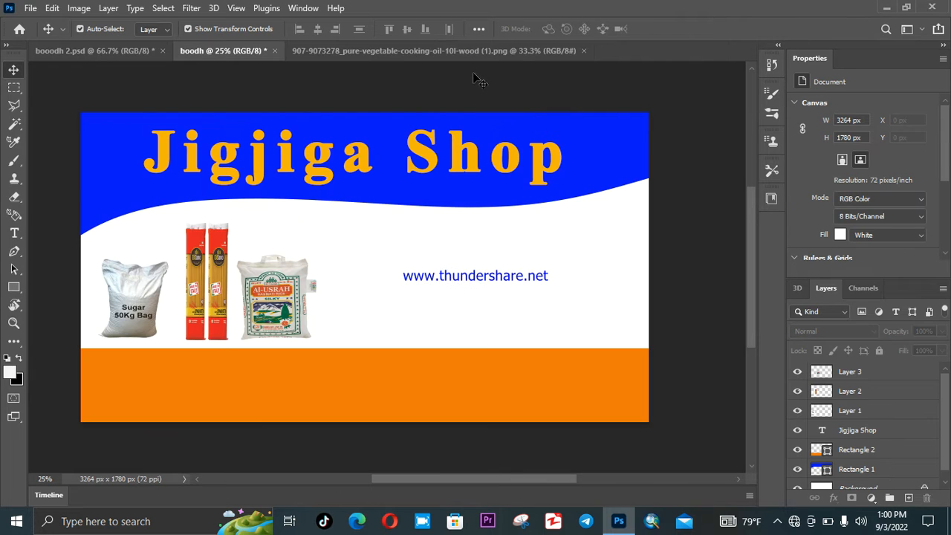
{"action": "left_click", "coordinate": [442, 54]}
- Unlock the cooking-oil jug image as a layer and drop it into the banner
{"action": "left_click_drag", "start_coordinate": [426, 294], "coordinate": [425, 298]}
{"action": "left_click", "coordinate": [470, 234]}
{"action": "left_click_drag", "start_coordinate": [467, 228], "coordinate": [251, 68]}
{"action": "left_click_drag", "start_coordinate": [430, 269], "coordinate": [431, 269]}
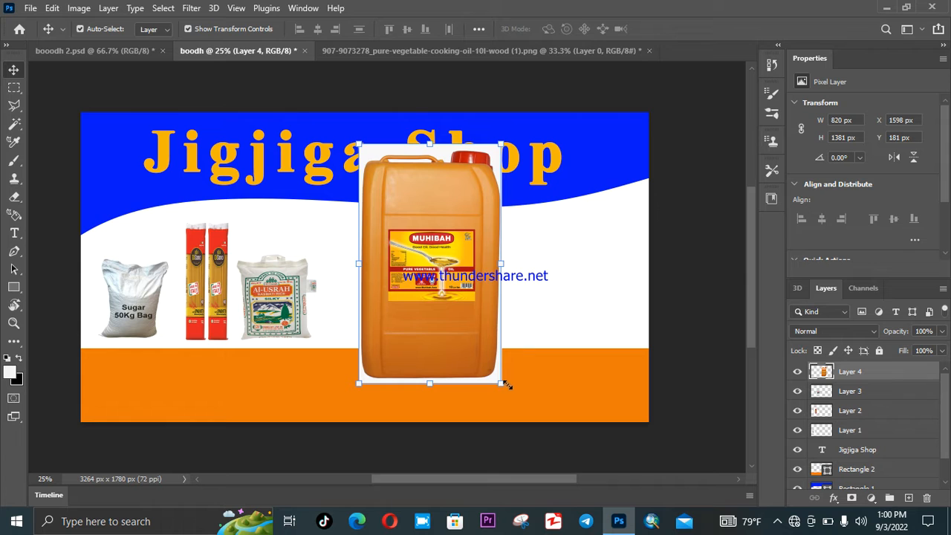
- Shrink the oil jug to match the other products and place it next to the rice bag
{"action": "left_click_drag", "start_coordinate": [501, 384], "coordinate": [421, 253]}
{"action": "left_click_drag", "start_coordinate": [391, 213], "coordinate": [374, 312]}
{"action": "left_click_drag", "start_coordinate": [373, 348], "coordinate": [371, 323]}
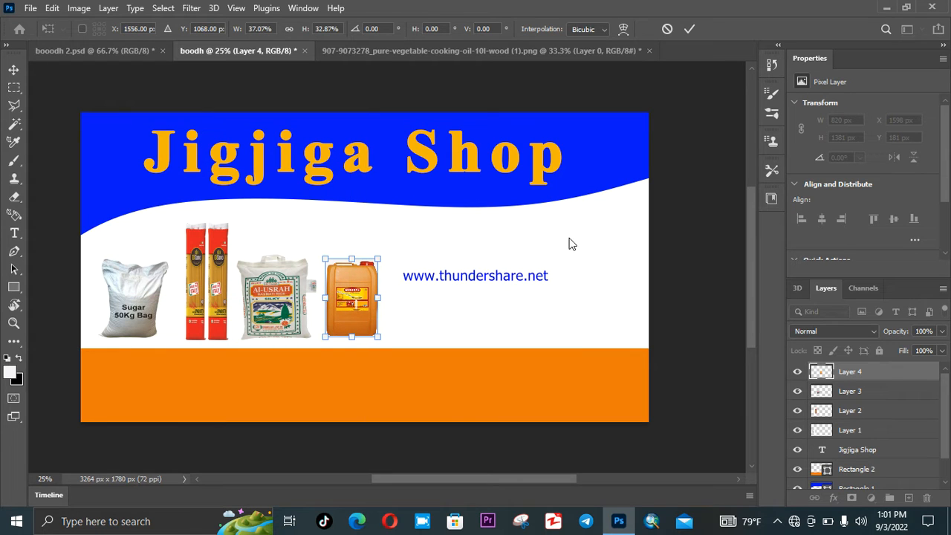
{"action": "left_click", "coordinate": [689, 29]}
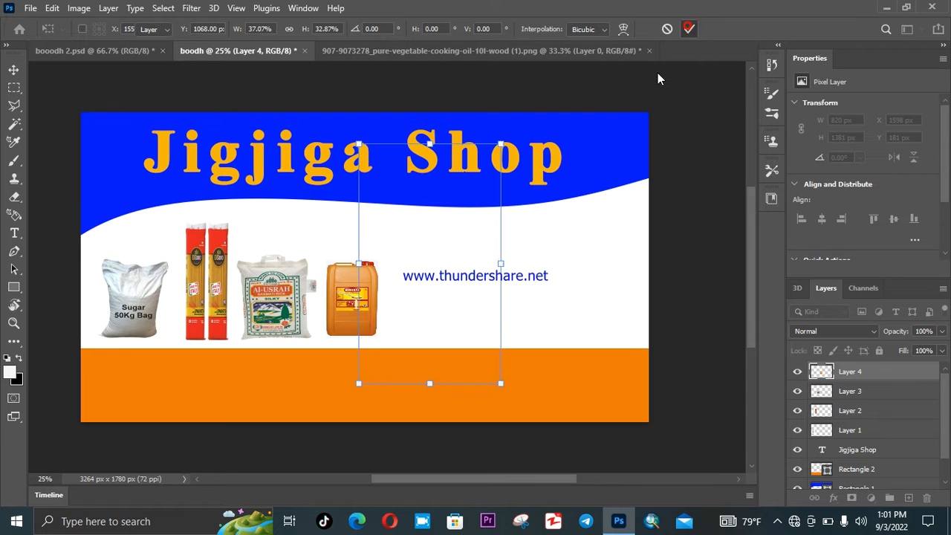
{"action": "left_click", "coordinate": [536, 223]}
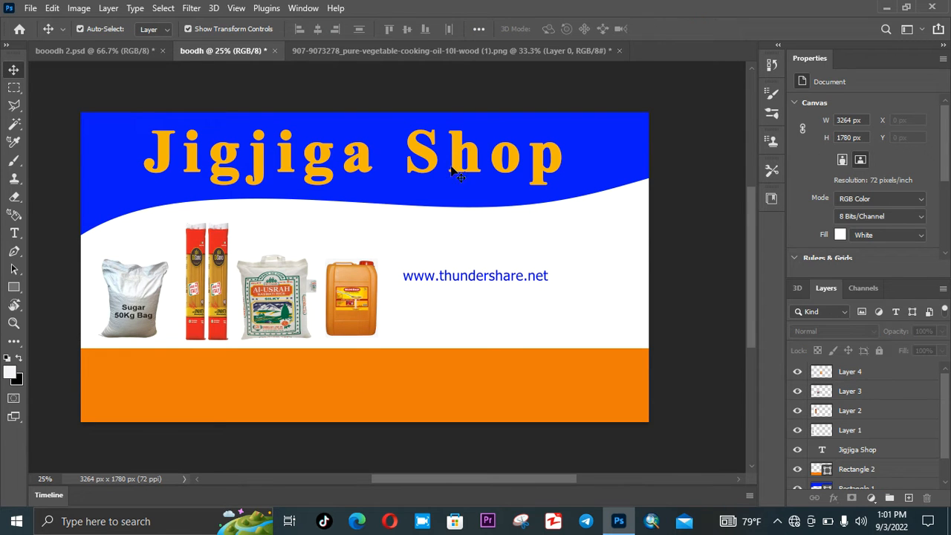
- Close the cooking-oil image without saving changes
{"action": "left_click", "coordinate": [475, 52]}
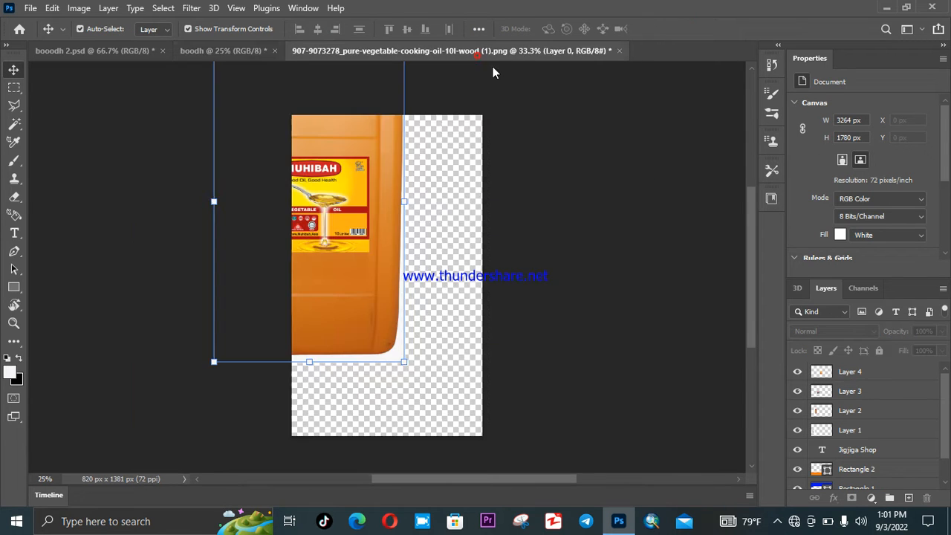
{"action": "left_click", "coordinate": [620, 51]}
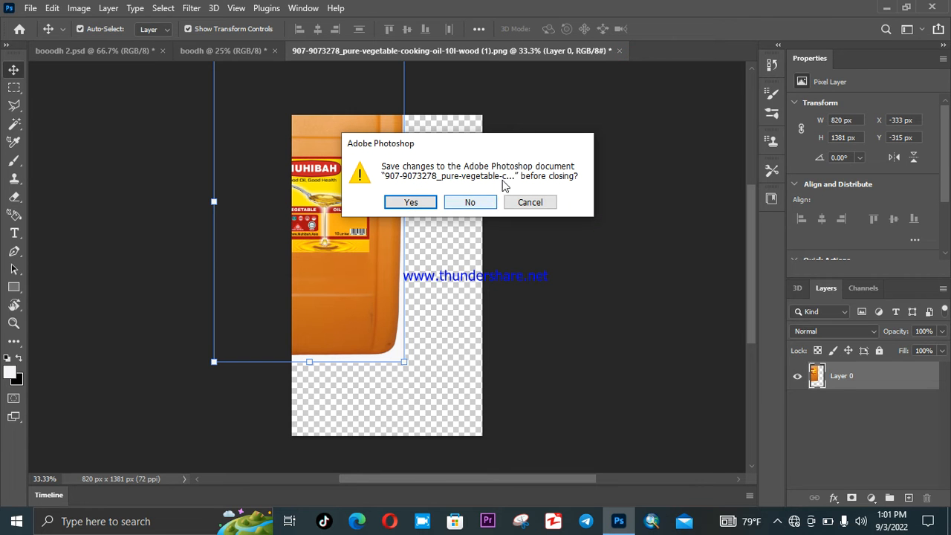
{"action": "left_click", "coordinate": [484, 196]}
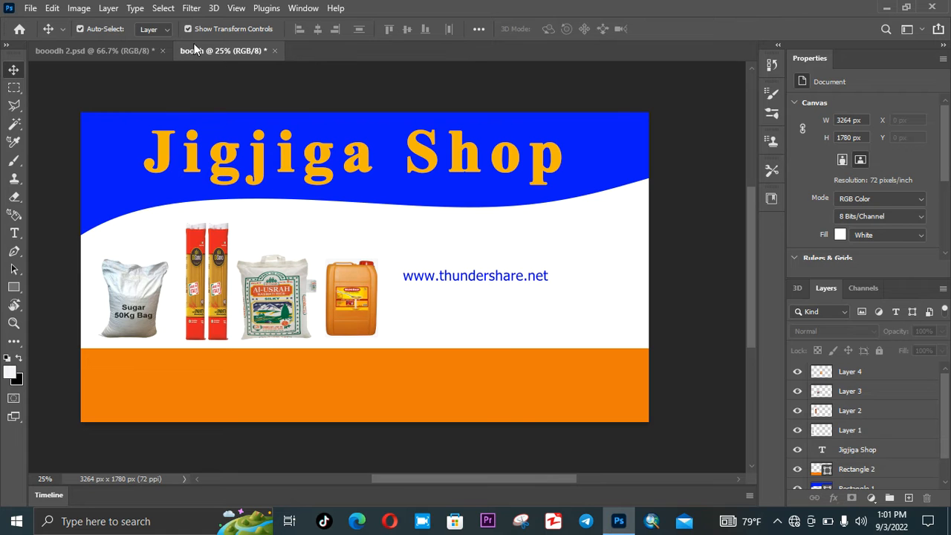
- In File > Open, select the bottled water, 00015593 sugar bag and oil product images
{"action": "left_click", "coordinate": [31, 8]}
{"action": "left_click", "coordinate": [37, 34]}
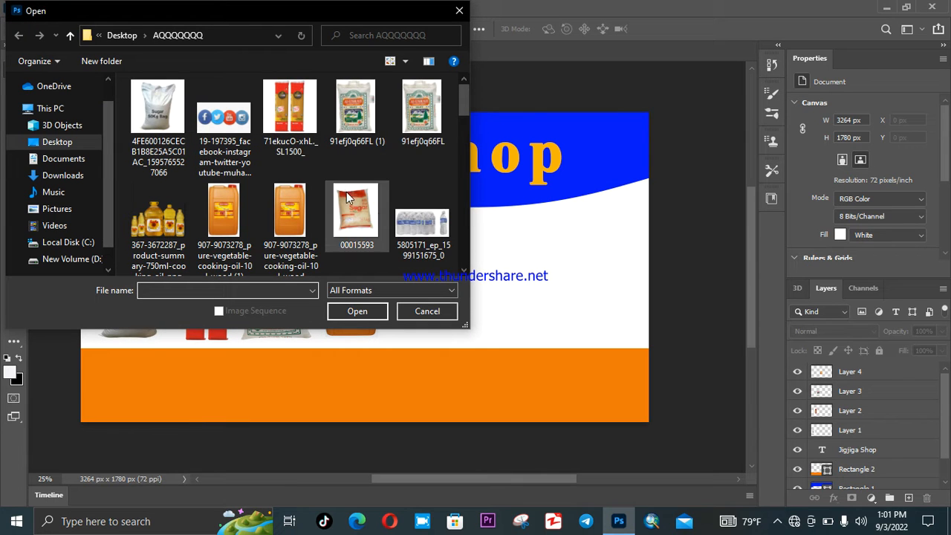
{"action": "scroll", "coordinate": [463, 264], "scroll_direction": "down", "scroll_amount": 1}
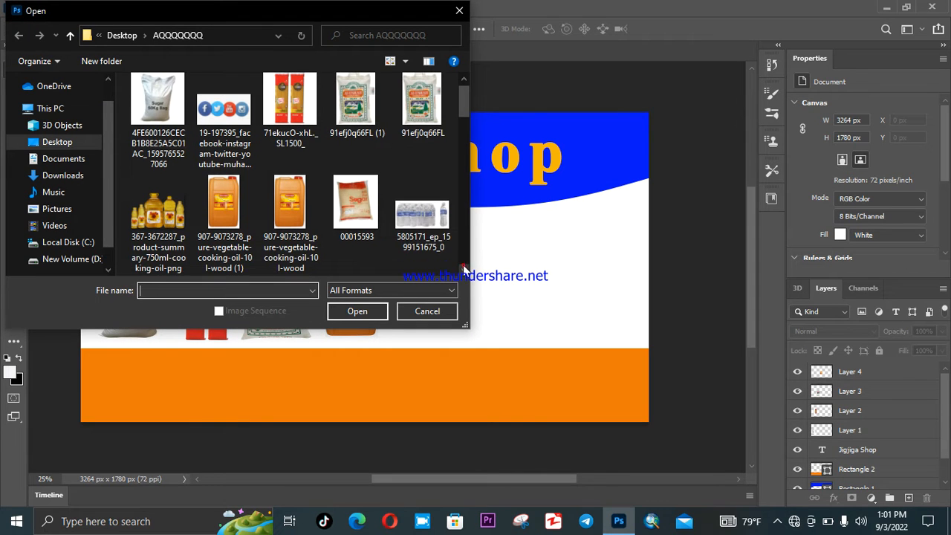
{"action": "left_click", "coordinate": [431, 223]}
{"action": "left_click", "coordinate": [364, 211], "text": "ctrl"}
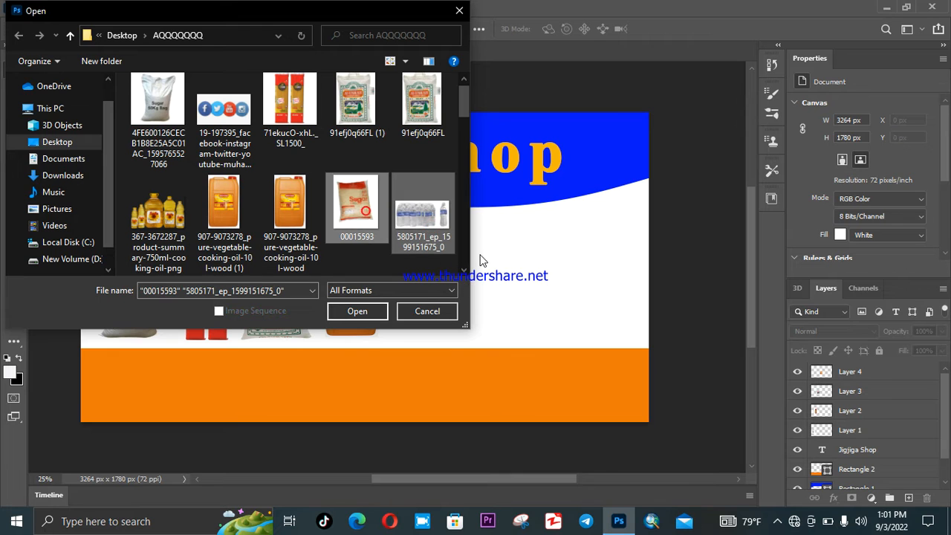
{"action": "scroll", "coordinate": [466, 273], "scroll_direction": "down", "scroll_amount": 1}
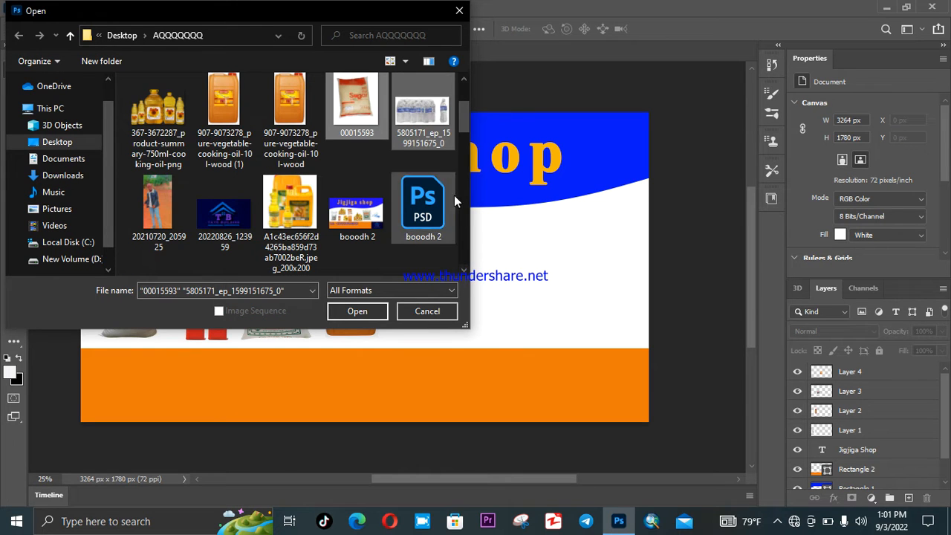
{"action": "left_click", "coordinate": [156, 143]}
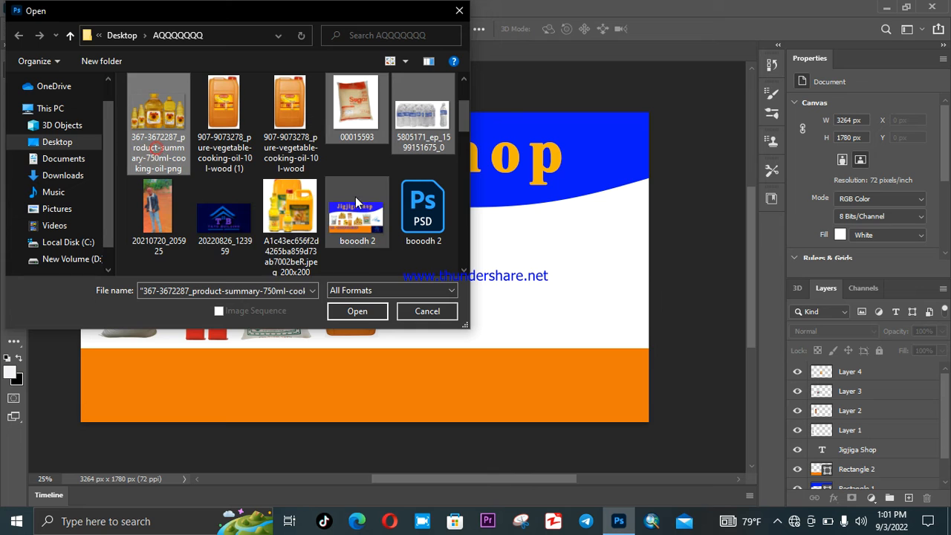
{"action": "left_click", "coordinate": [321, 219]}
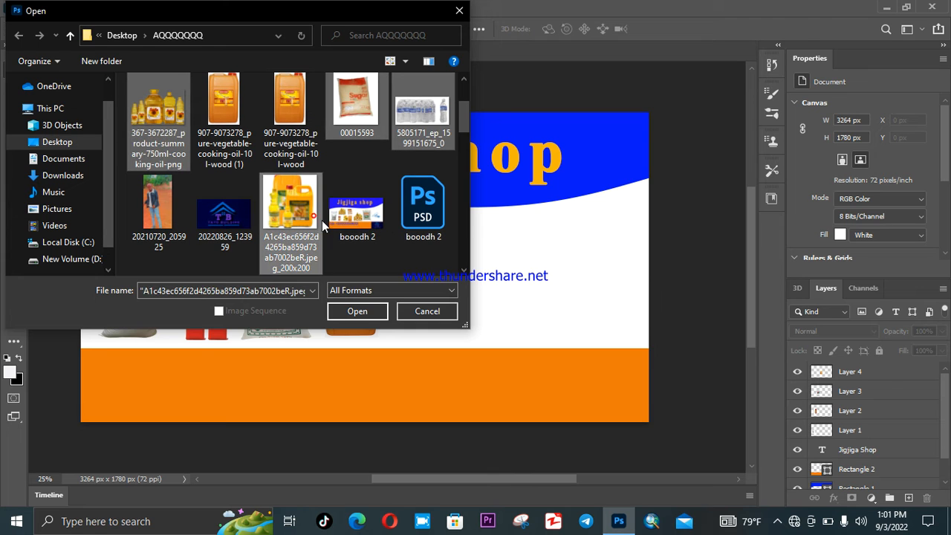
{"action": "left_click", "coordinate": [463, 271]}
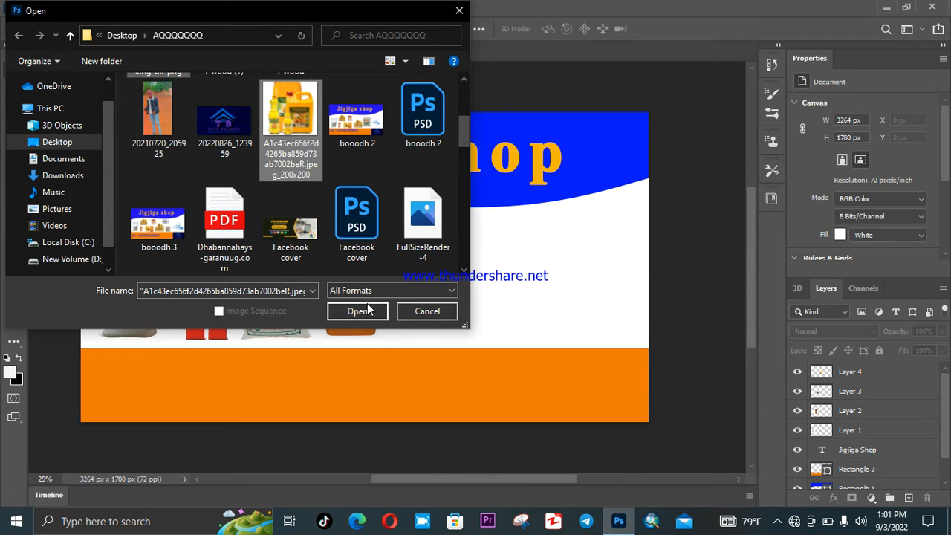
{"action": "left_click", "coordinate": [465, 271]}
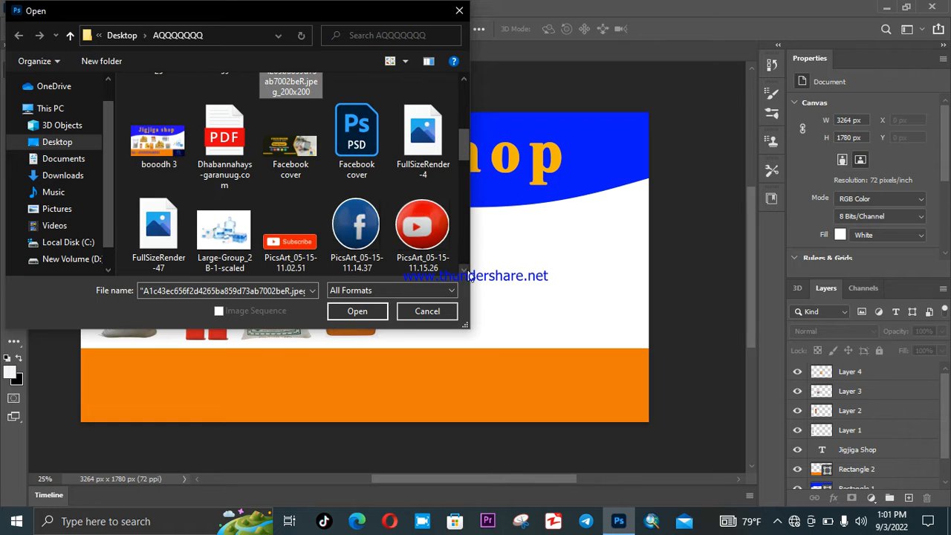
- Add Large-Group_2B-1-scaled to the selection and open all chosen images
{"action": "left_click", "coordinate": [224, 226], "text": "ctrl"}
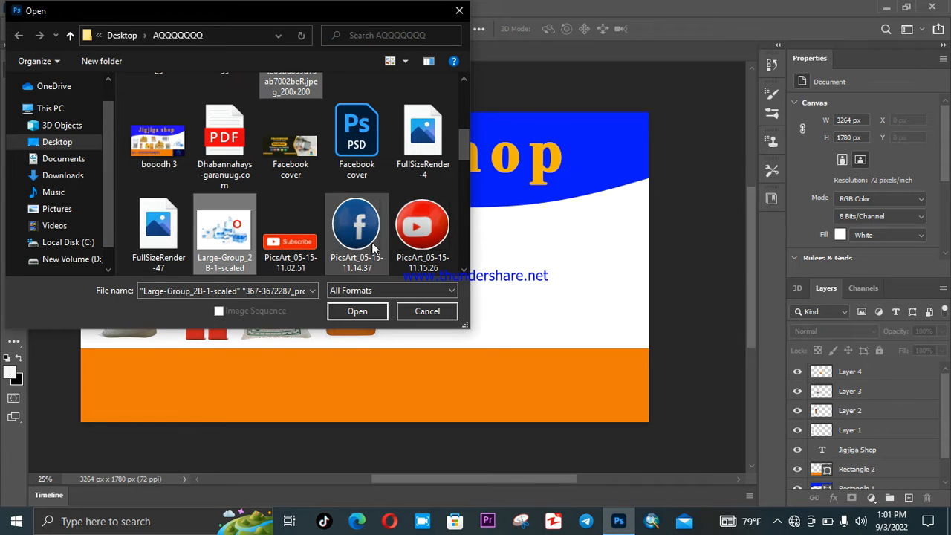
{"action": "left_click", "coordinate": [463, 270]}
{"action": "left_click", "coordinate": [463, 270]}
{"action": "left_click", "coordinate": [464, 270]}
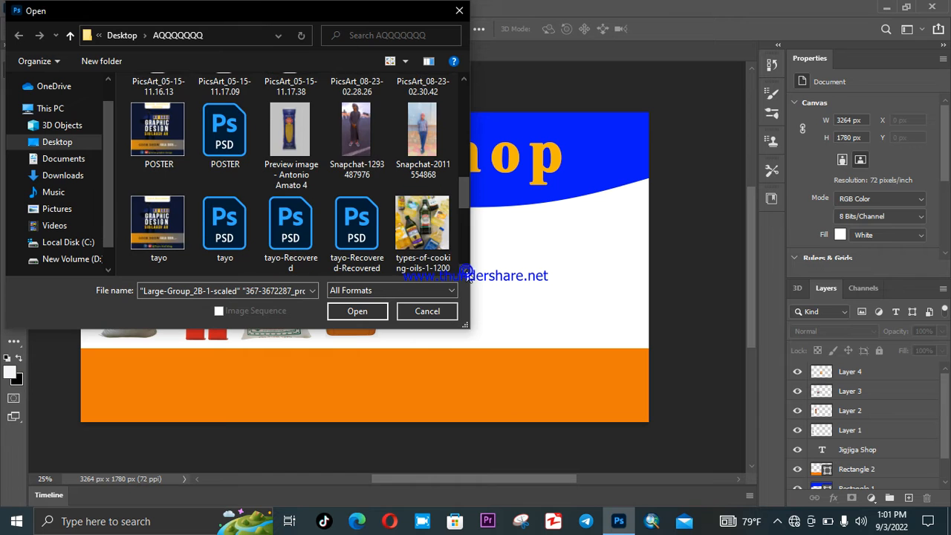
{"action": "left_click", "coordinate": [463, 270]}
{"action": "left_click", "coordinate": [464, 270]}
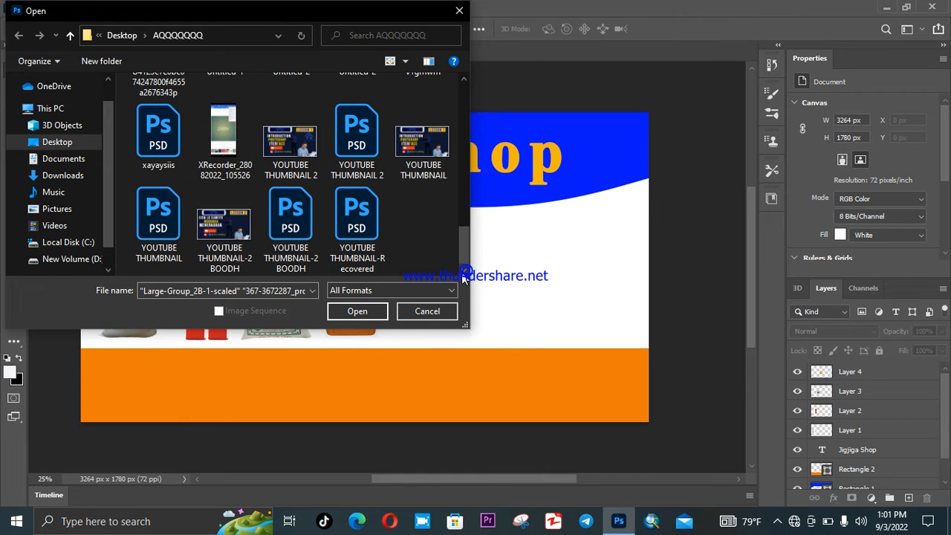
{"action": "left_click", "coordinate": [360, 315]}
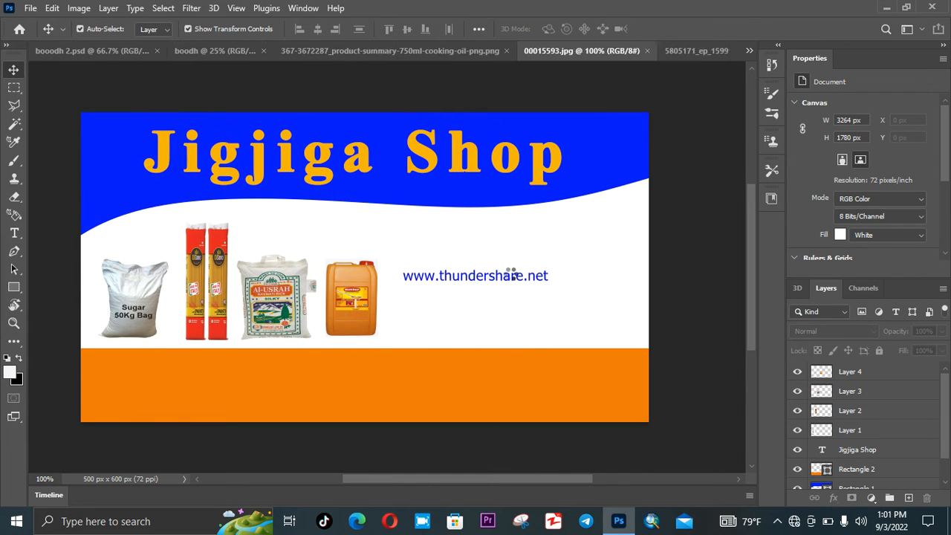
- Check the booodh 2 reference banner, then return to the boodh banner
{"action": "left_click", "coordinate": [750, 52]}
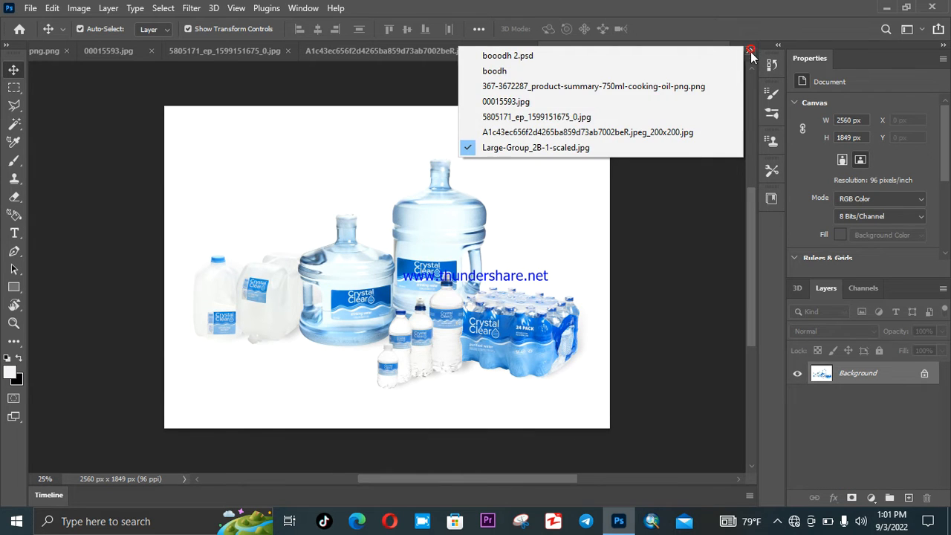
{"action": "left_click", "coordinate": [633, 53]}
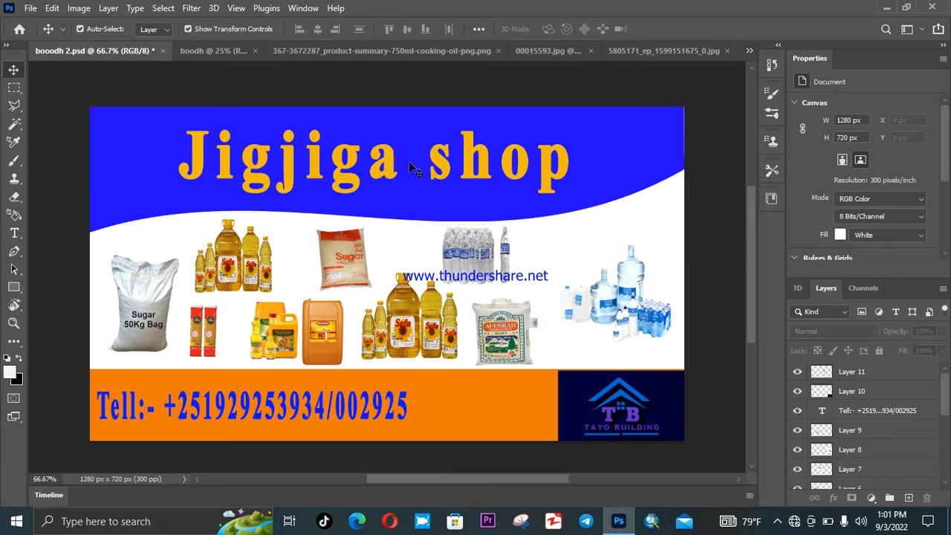
{"action": "left_click", "coordinate": [225, 49]}
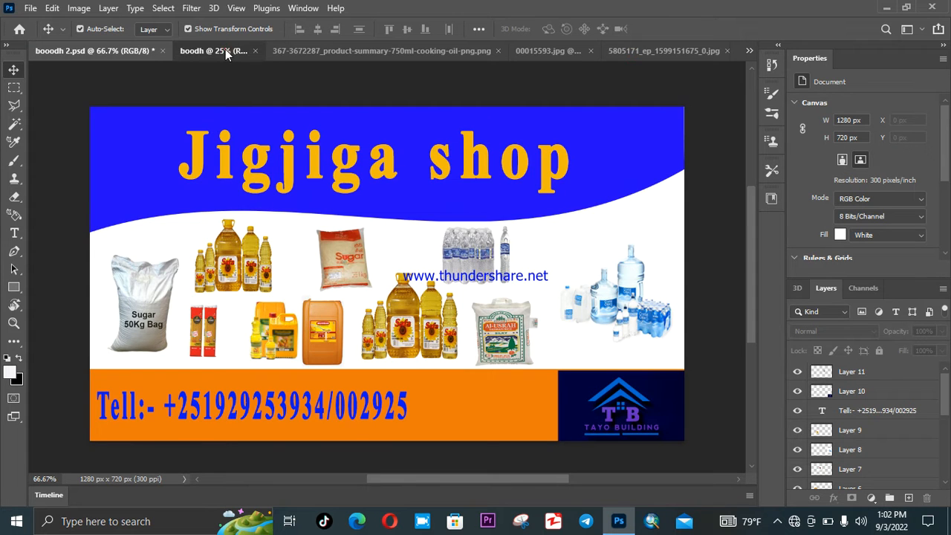
- Place the Safa cooking-oil bottles above the rice bag as Layer 5 and close their image
{"action": "left_click", "coordinate": [338, 46]}
{"action": "left_click_drag", "start_coordinate": [442, 288], "coordinate": [133, 54]}
{"action": "left_click_drag", "start_coordinate": [423, 257], "coordinate": [303, 229]}
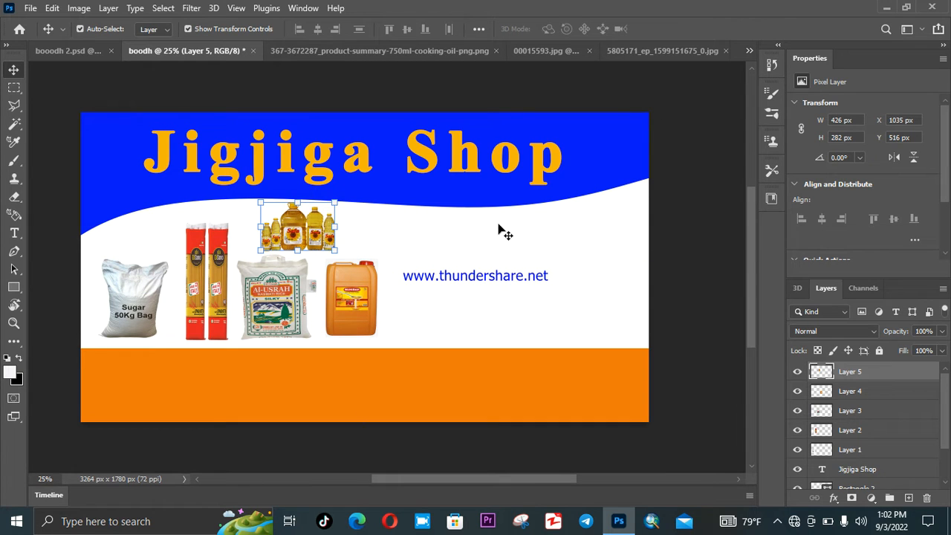
{"action": "left_click", "coordinate": [496, 233]}
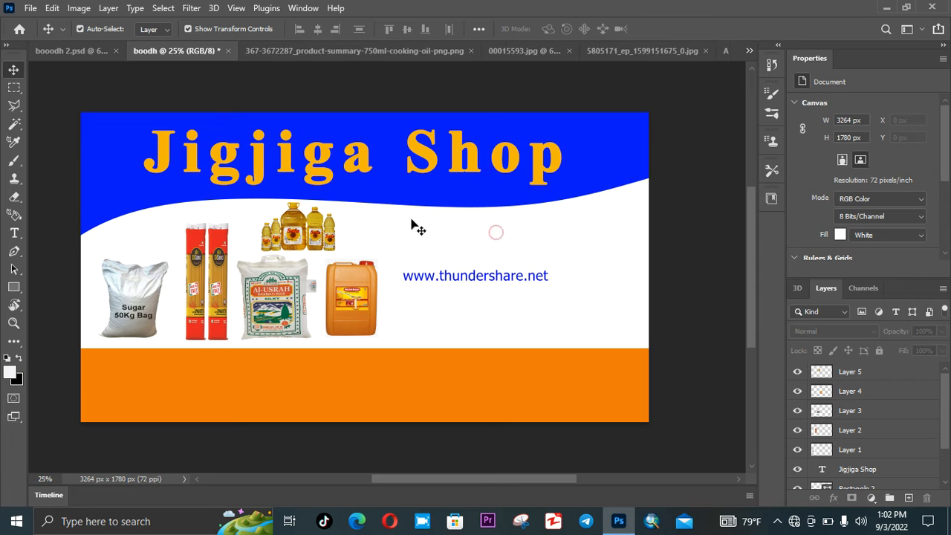
{"action": "left_click", "coordinate": [346, 49]}
{"action": "left_click", "coordinate": [487, 50]}
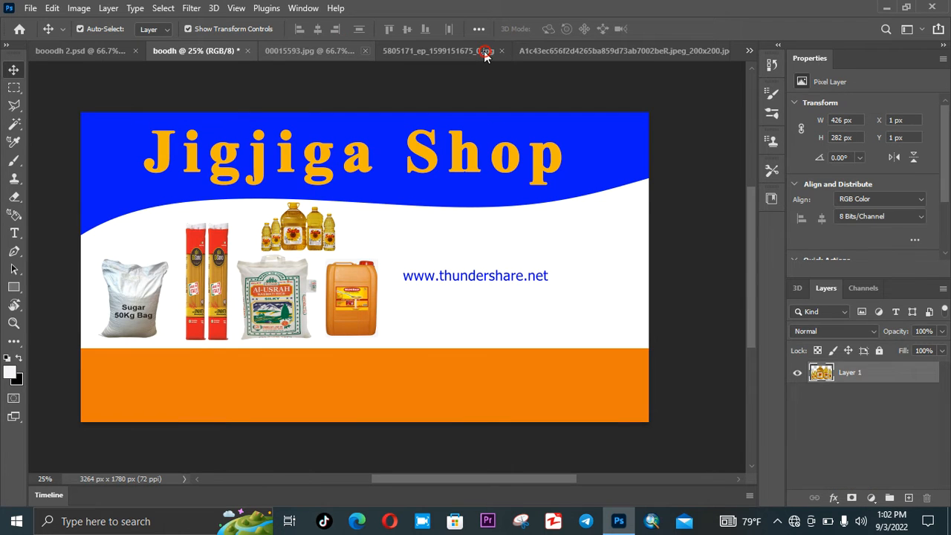
- Drop the 00015593 sugar bag beside the jerrycan, scaled down as Layer 6, and close its image
{"action": "left_click", "coordinate": [333, 52]}
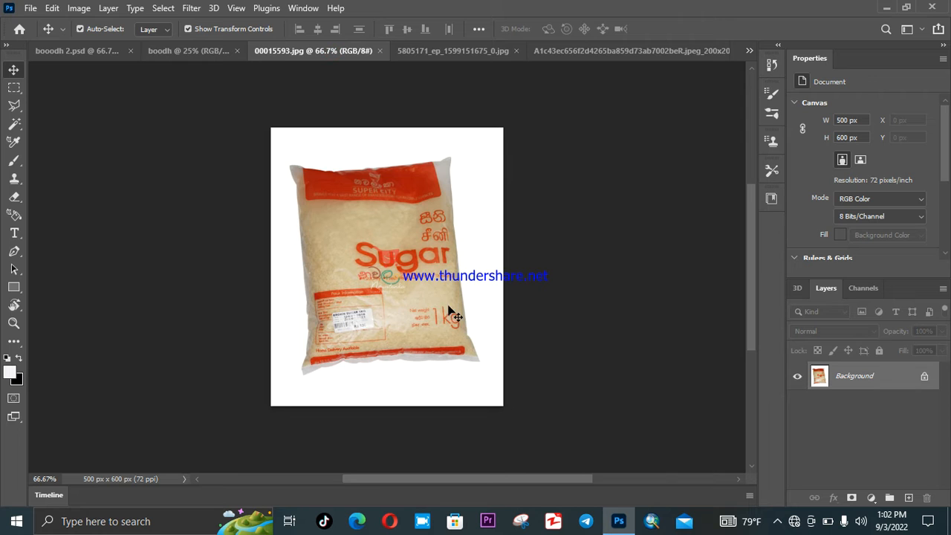
{"action": "left_click_drag", "start_coordinate": [430, 297], "coordinate": [279, 115]}
{"action": "left_click_drag", "start_coordinate": [473, 281], "coordinate": [475, 282]}
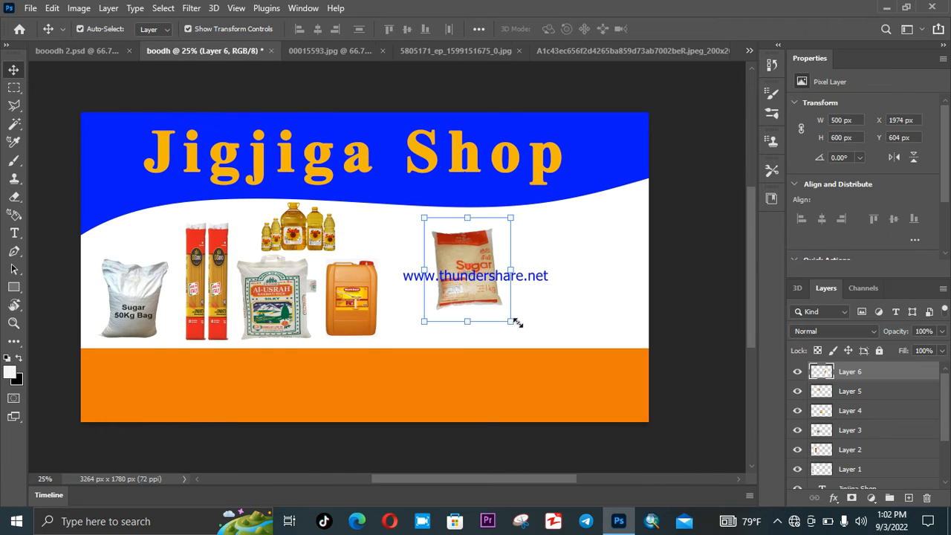
{"action": "left_click_drag", "start_coordinate": [508, 318], "coordinate": [415, 318]}
{"action": "left_click", "coordinate": [690, 29]}
{"action": "left_click", "coordinate": [566, 269]}
{"action": "left_click", "coordinate": [333, 50]}
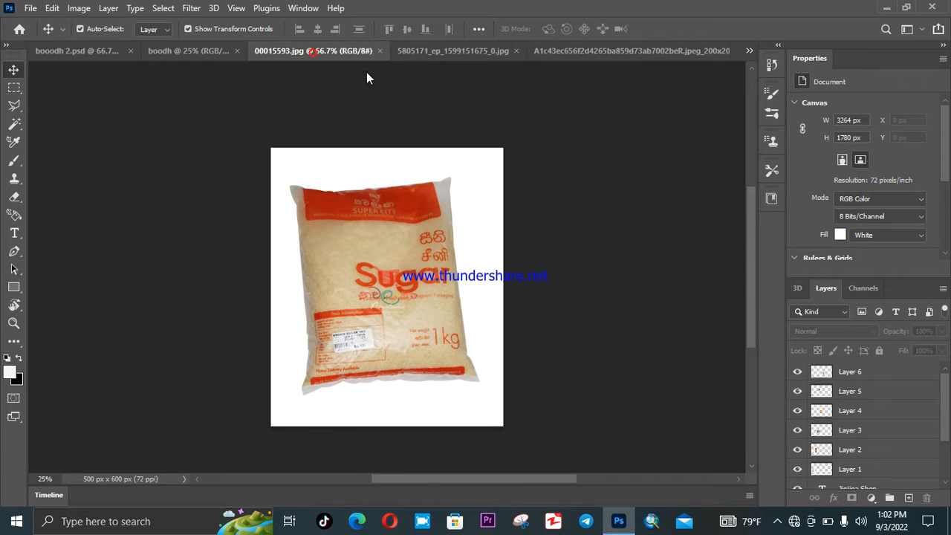
{"action": "left_click", "coordinate": [378, 50]}
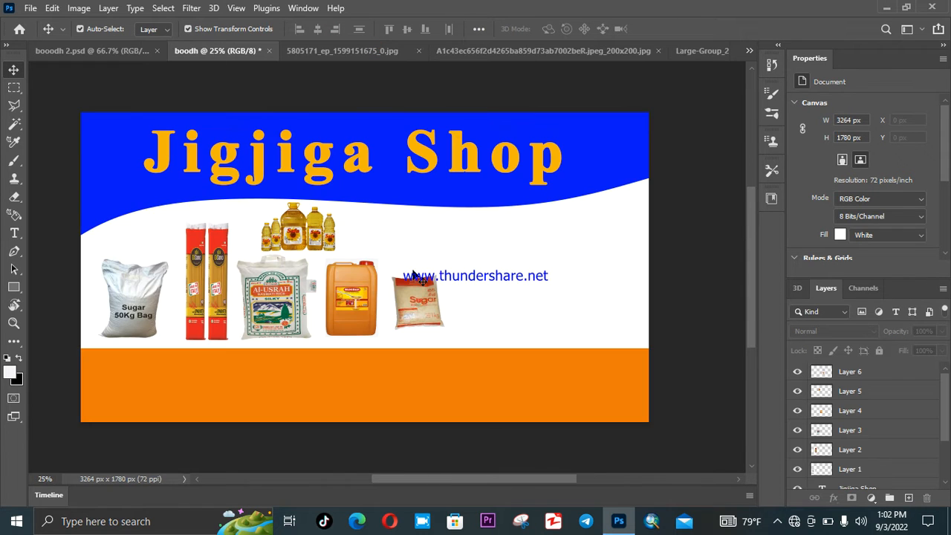
- Unlock the water bottles pack and place it, resized, right of the sugar bag as Layer 7
{"action": "left_click", "coordinate": [360, 51]}
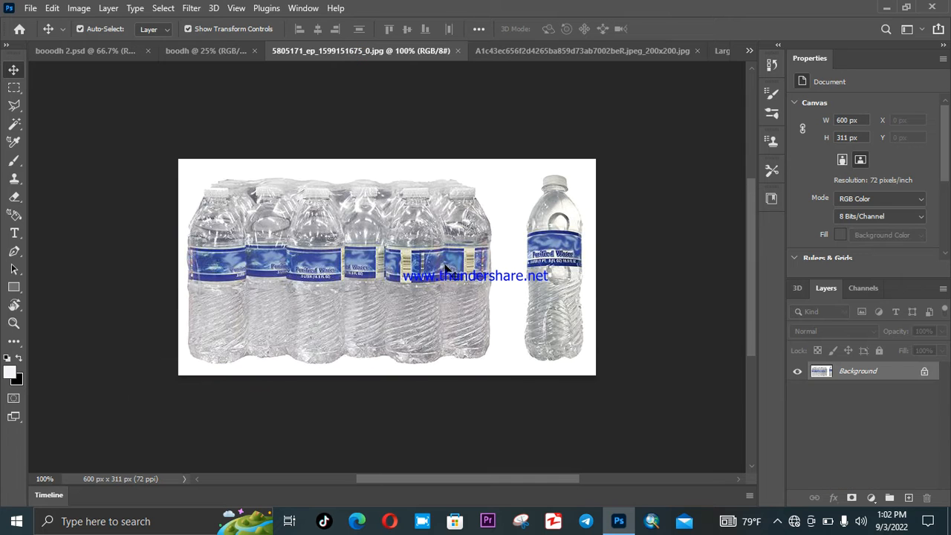
{"action": "left_click_drag", "start_coordinate": [431, 289], "coordinate": [345, 190]}
{"action": "left_click", "coordinate": [486, 240]}
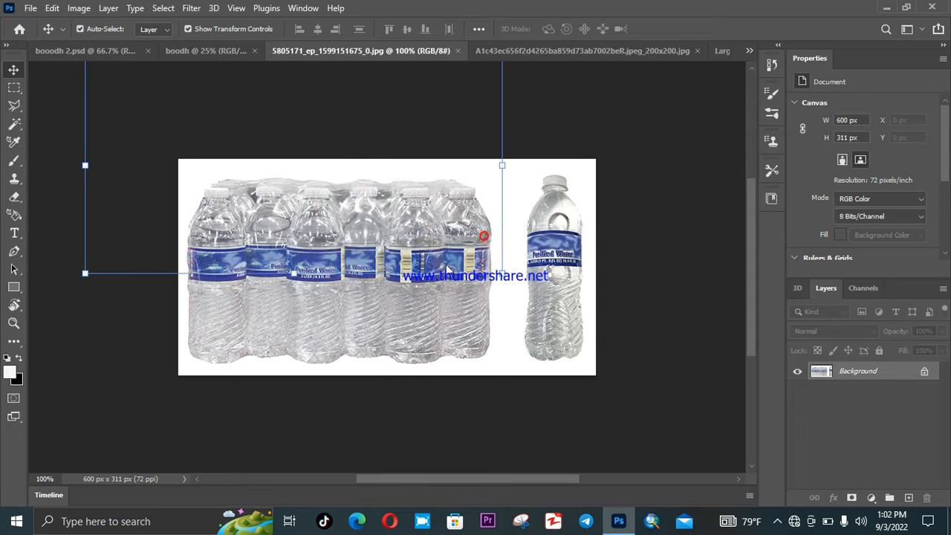
{"action": "left_click_drag", "start_coordinate": [406, 255], "coordinate": [505, 286]}
{"action": "left_click_drag", "start_coordinate": [560, 311], "coordinate": [533, 315]}
{"action": "left_click", "coordinate": [688, 29]}
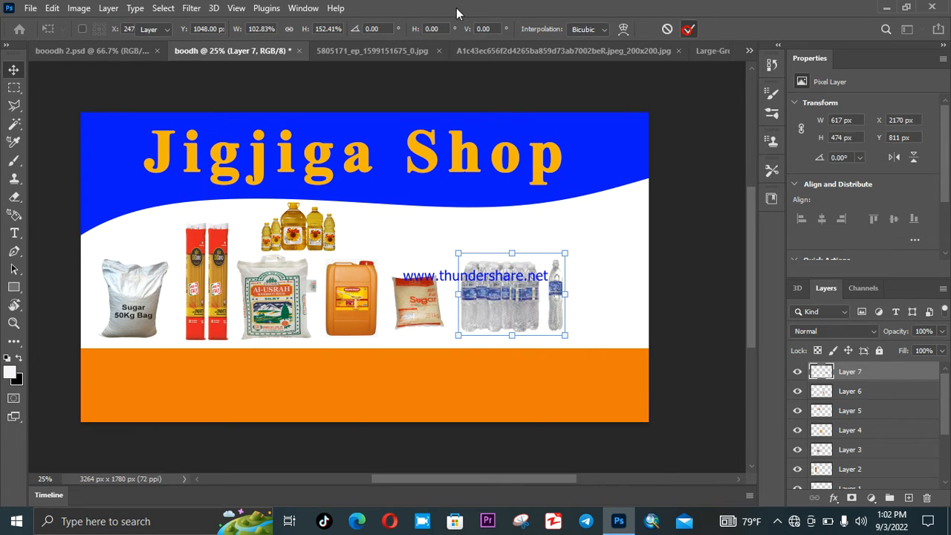
{"action": "left_click", "coordinate": [603, 222]}
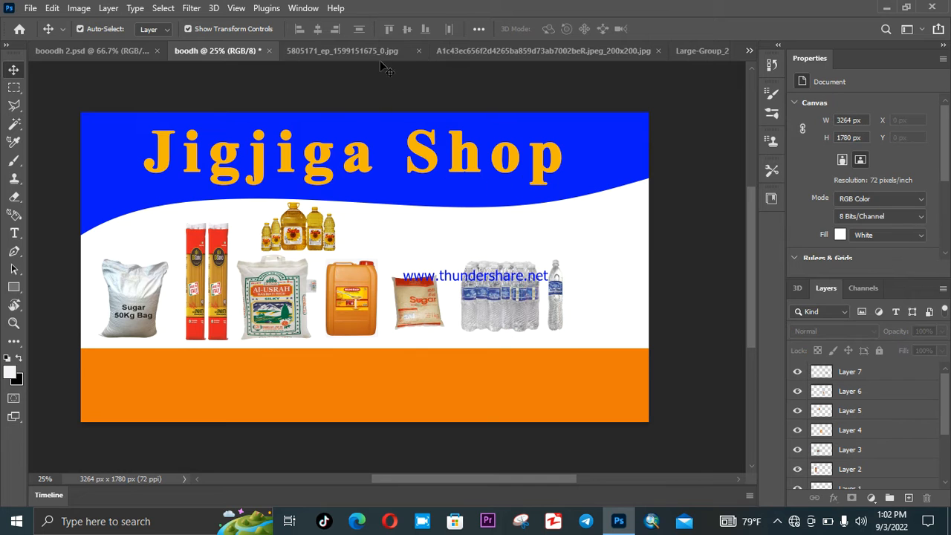
- Close the water bottles image, discarding changes
{"action": "left_click", "coordinate": [337, 51]}
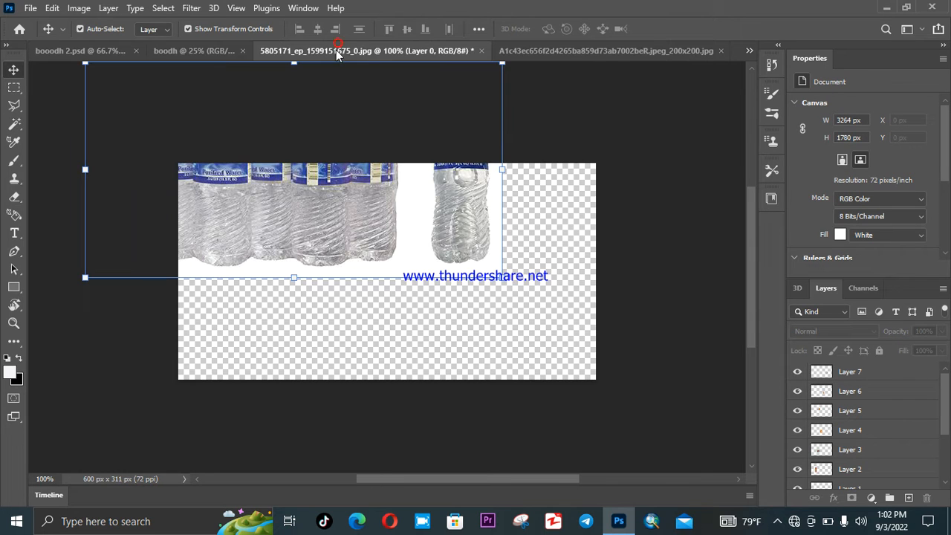
{"action": "left_click", "coordinate": [481, 51]}
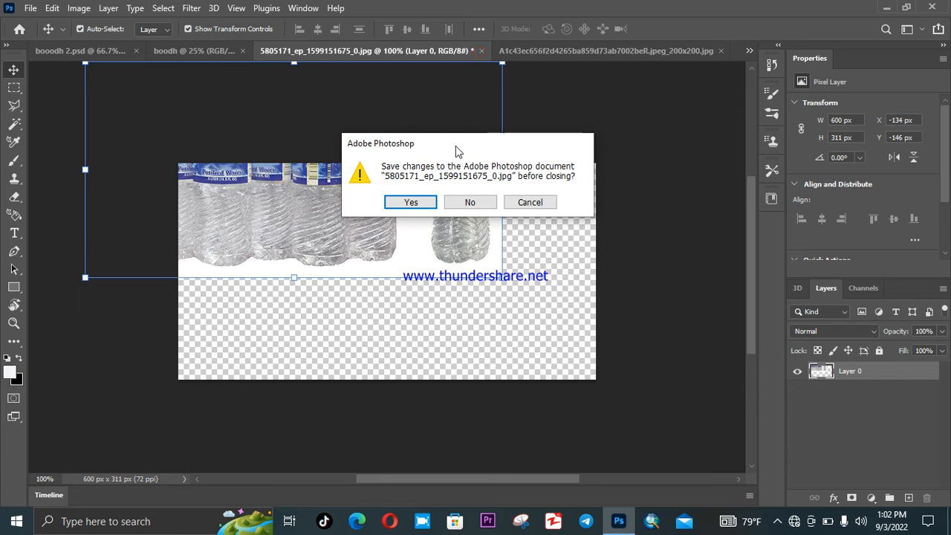
{"action": "left_click", "coordinate": [481, 204]}
{"action": "left_click", "coordinate": [422, 52]}
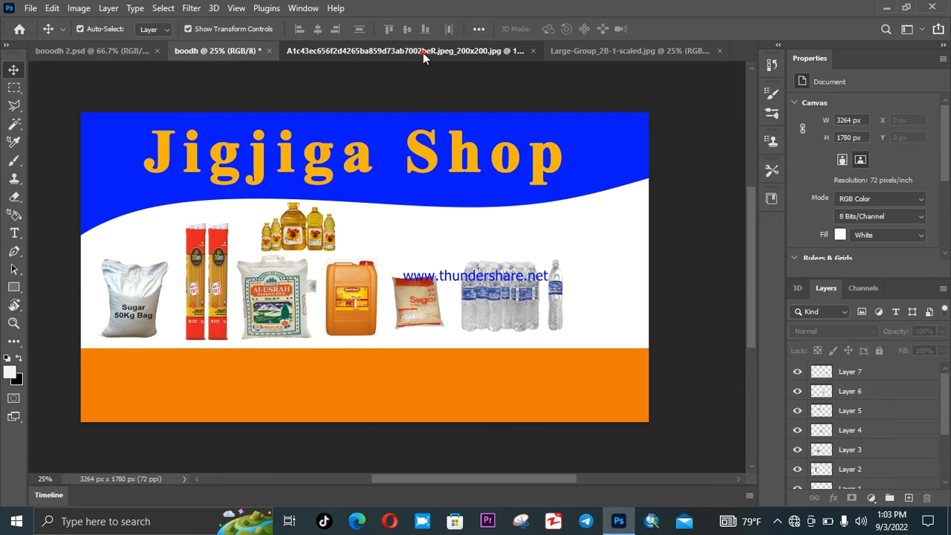
- Drop the yellow oil containers onto the banner, shrink them and set them above the sugar bag
{"action": "left_click_drag", "start_coordinate": [427, 261], "coordinate": [244, 20]}
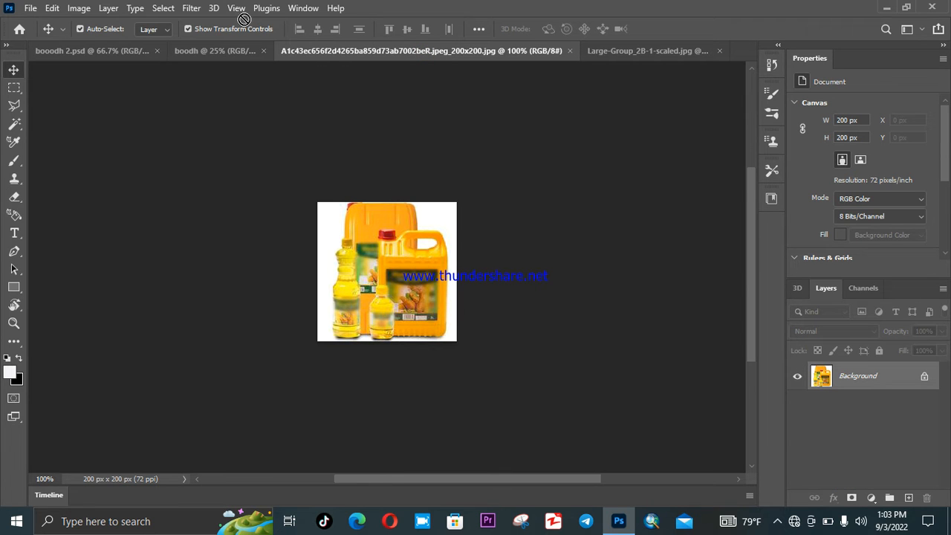
{"action": "left_click_drag", "start_coordinate": [241, 58], "coordinate": [240, 58]}
{"action": "left_click_drag", "start_coordinate": [416, 244], "coordinate": [477, 266]}
{"action": "left_click_drag", "start_coordinate": [441, 222], "coordinate": [441, 220]}
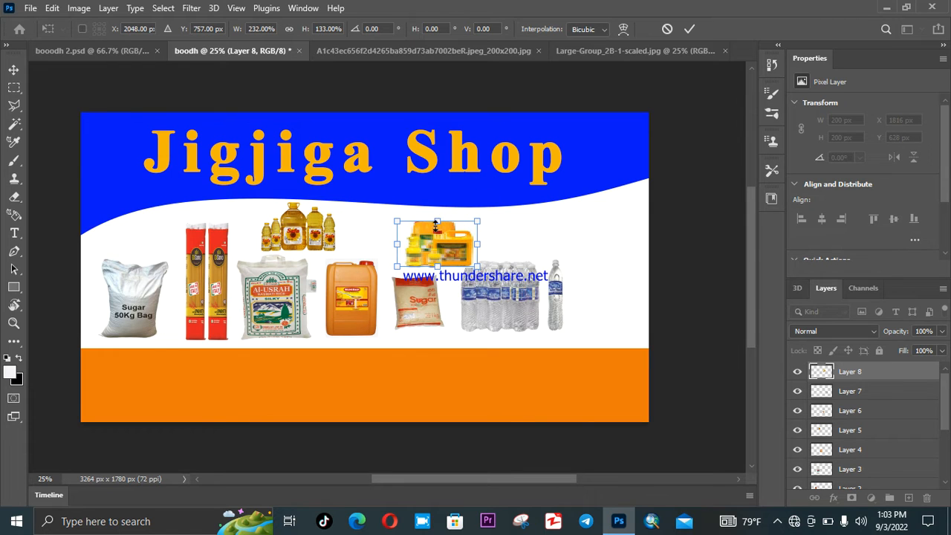
{"action": "left_click_drag", "start_coordinate": [477, 266], "coordinate": [422, 237]}
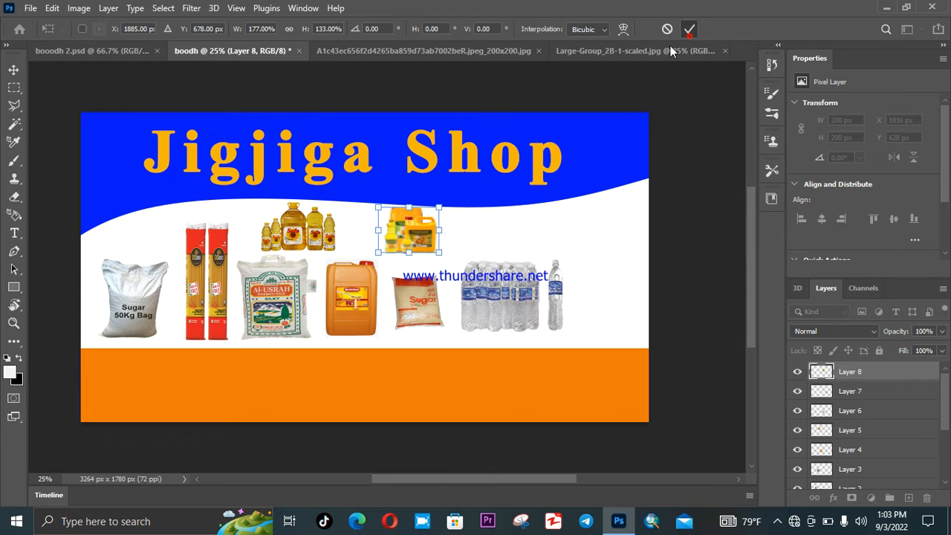
{"action": "left_click", "coordinate": [689, 31]}
{"action": "left_click_drag", "start_coordinate": [422, 236], "coordinate": [422, 247]}
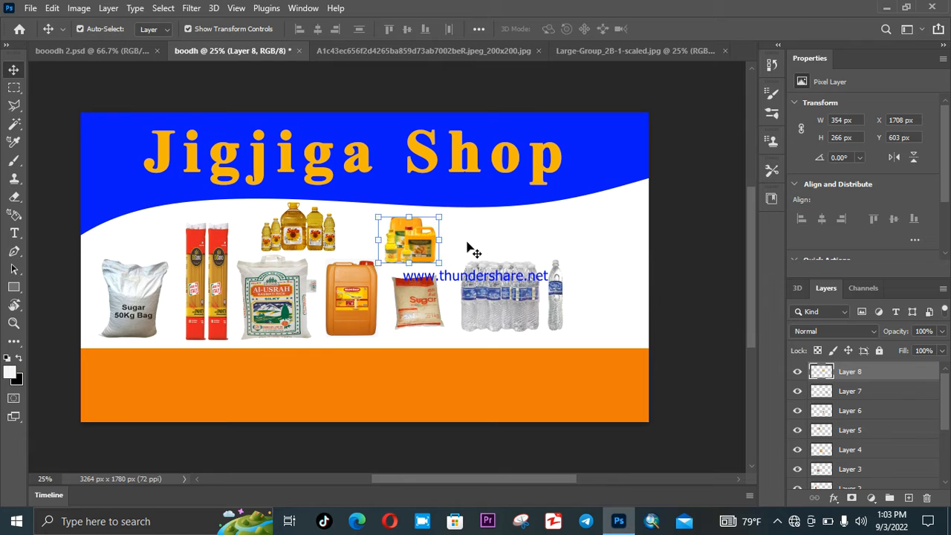
{"action": "left_click", "coordinate": [467, 242]}
- Close the yellow oil containers image and begin dragging the Large-Group water photo
{"action": "left_click", "coordinate": [447, 53]}
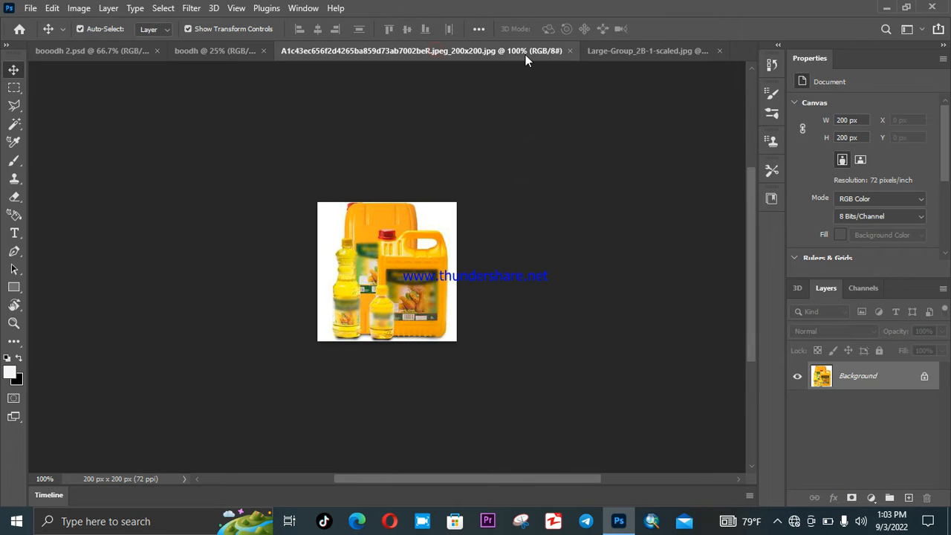
{"action": "left_click", "coordinate": [570, 51]}
{"action": "left_click", "coordinate": [412, 53]}
{"action": "mouse_move", "coordinate": [429, 291]}
{"action": "left_mouse_down"}
{"action": "mouse_move", "coordinate": [350, 206]}
{"action": "mouse_move", "coordinate": [213, 100]}
{"action": "mouse_move", "coordinate": [243, 46]}
{"action": "mouse_move", "coordinate": [420, 296]}
{"action": "left_mouse_up"}
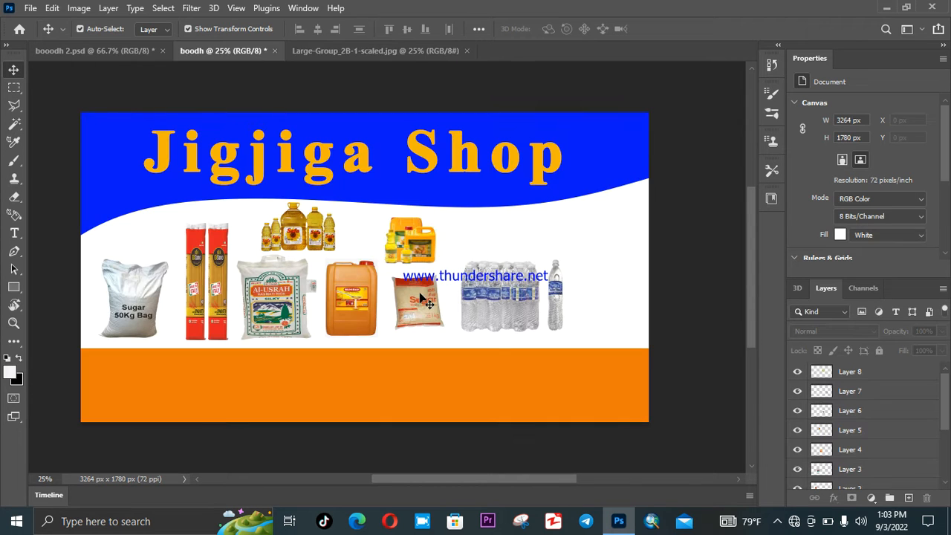
- Unlock the Large-Group water photo as a layer and carry it onto the banner
{"action": "left_click", "coordinate": [373, 52]}
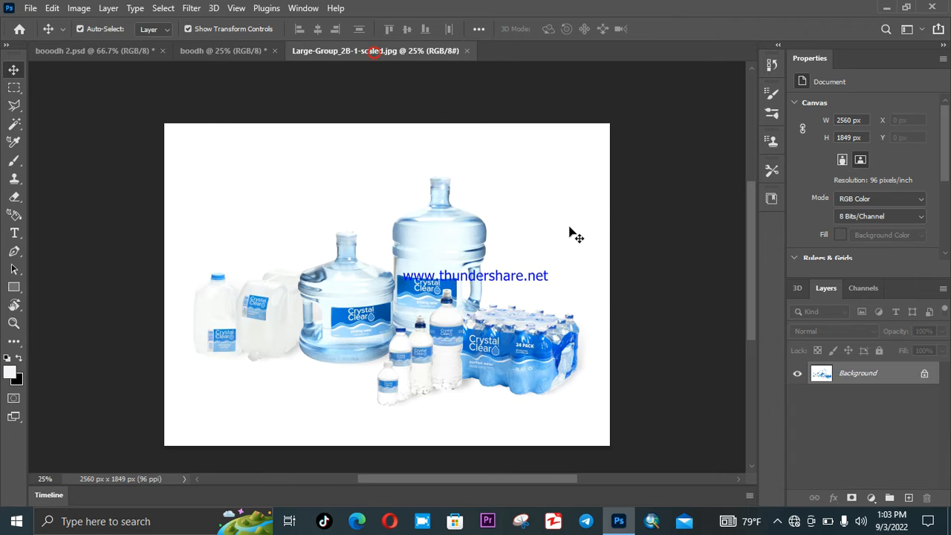
{"action": "left_click_drag", "start_coordinate": [429, 355], "coordinate": [283, 165]}
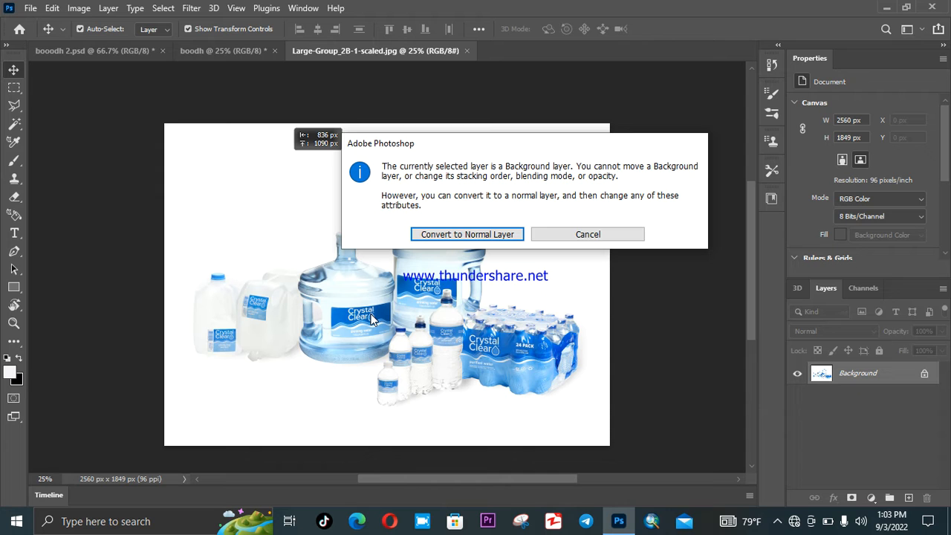
{"action": "left_click", "coordinate": [466, 234]}
{"action": "left_click_drag", "start_coordinate": [394, 216], "coordinate": [535, 250]}
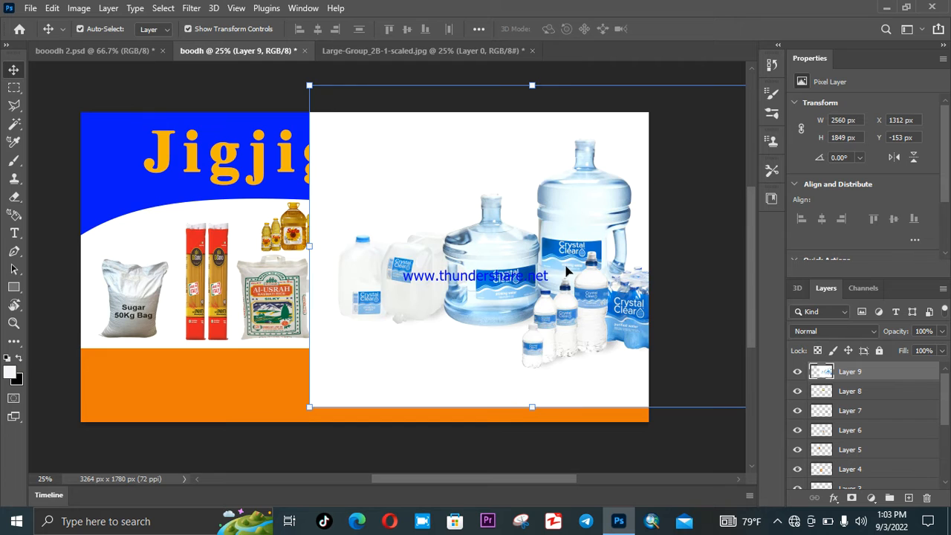
{"action": "scroll", "coordinate": [416, 267], "scroll_direction": "down", "scroll_amount": 1}
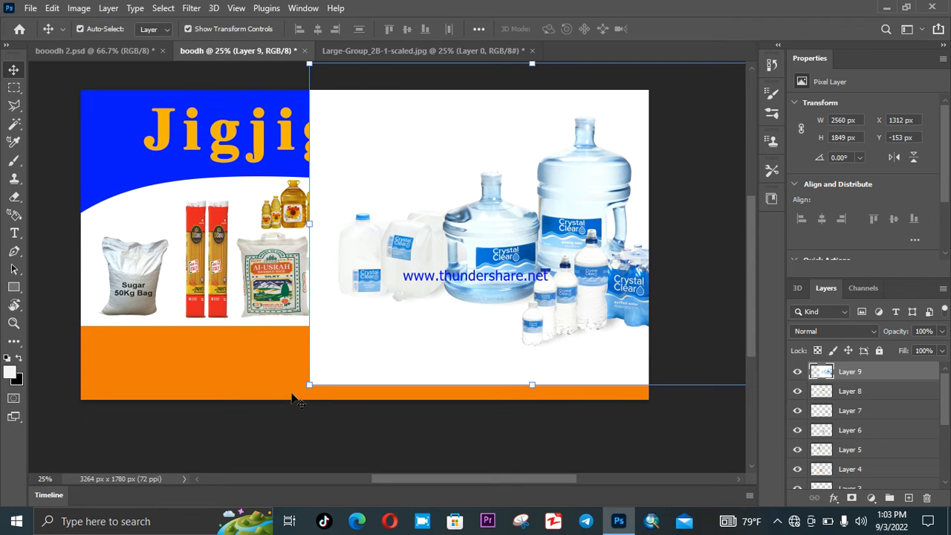
- Scale the water photo down and lower it into the right end of the product row
{"action": "left_click_drag", "start_coordinate": [314, 387], "coordinate": [470, 312]}
{"action": "left_click_drag", "start_coordinate": [581, 258], "coordinate": [272, 279]}
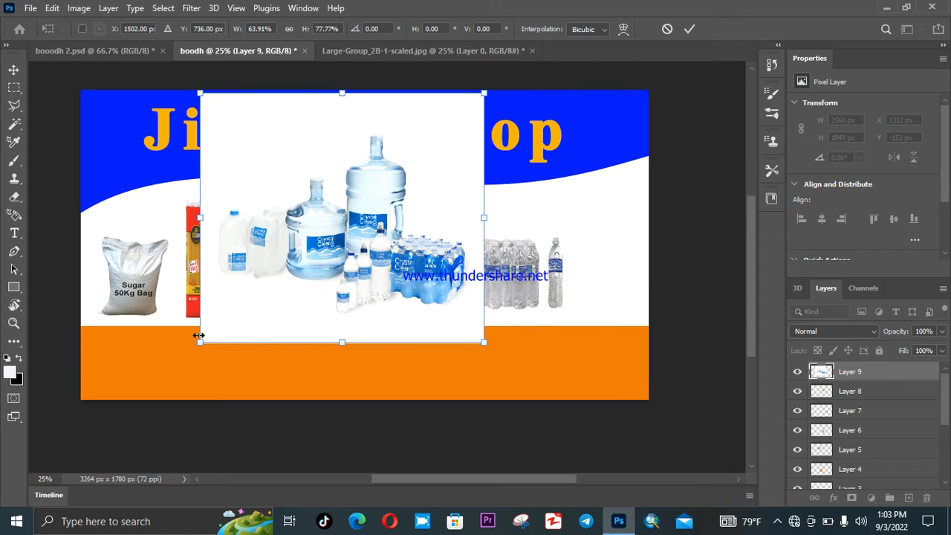
{"action": "left_click_drag", "start_coordinate": [199, 336], "coordinate": [380, 258]}
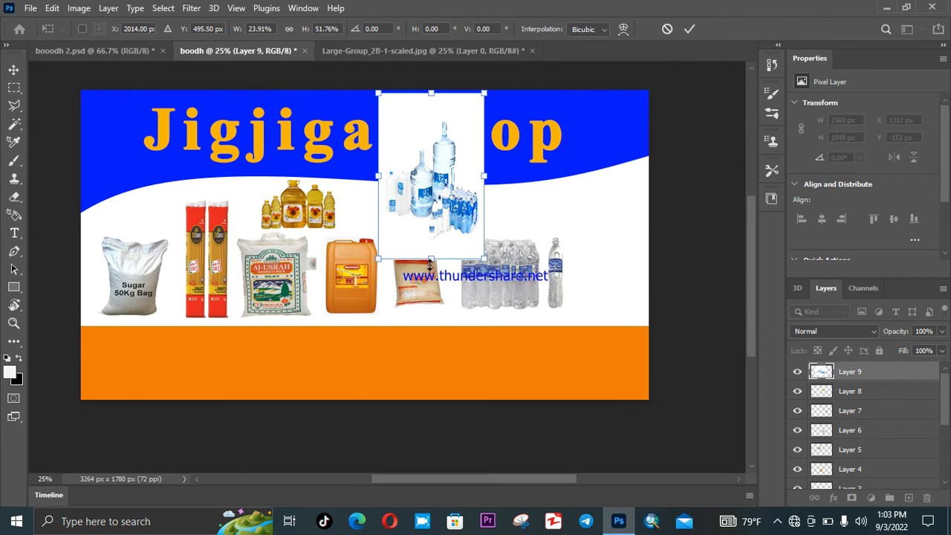
{"action": "left_click_drag", "start_coordinate": [441, 198], "coordinate": [629, 246]}
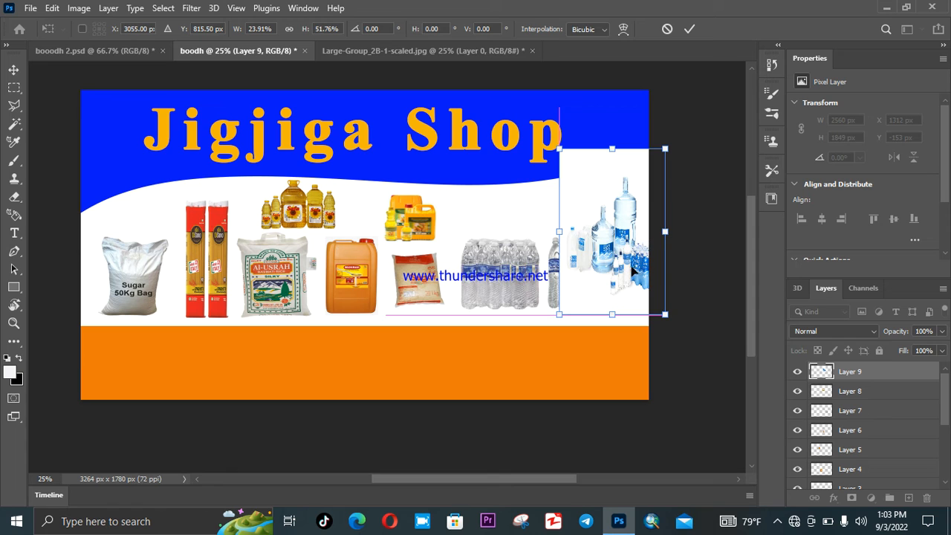
{"action": "left_click_drag", "start_coordinate": [664, 315], "coordinate": [633, 289]}
{"action": "left_click_drag", "start_coordinate": [605, 250], "coordinate": [611, 277]}
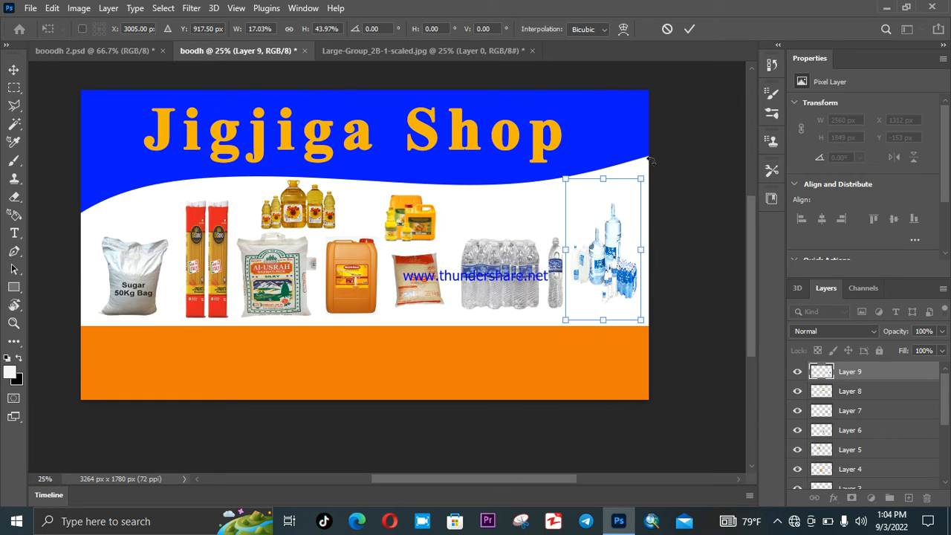
{"action": "left_click", "coordinate": [690, 29]}
- Nudge the water packs and the bottled-water photo slightly left to tidy the row
{"action": "left_click_drag", "start_coordinate": [541, 271], "coordinate": [521, 277]}
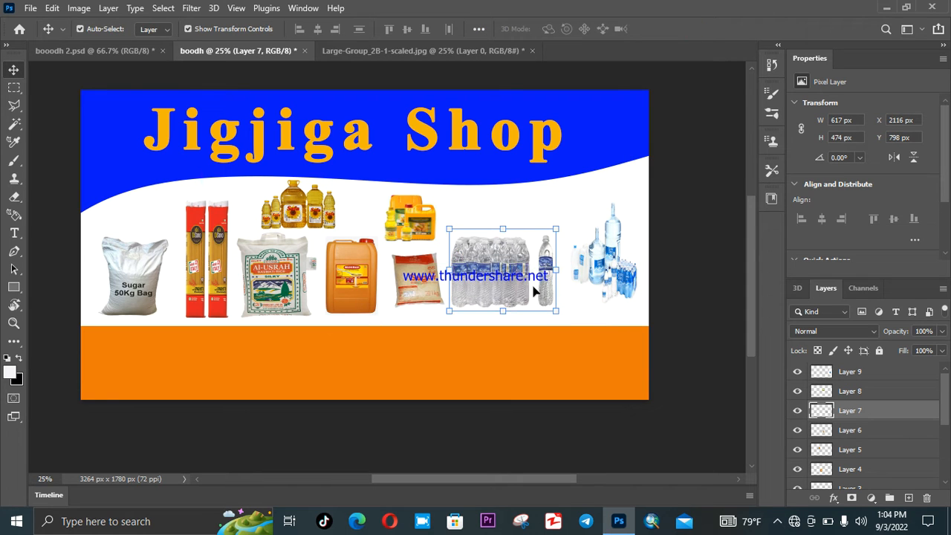
{"action": "left_click", "coordinate": [603, 283]}
{"action": "left_click_drag", "start_coordinate": [615, 281], "coordinate": [603, 295]}
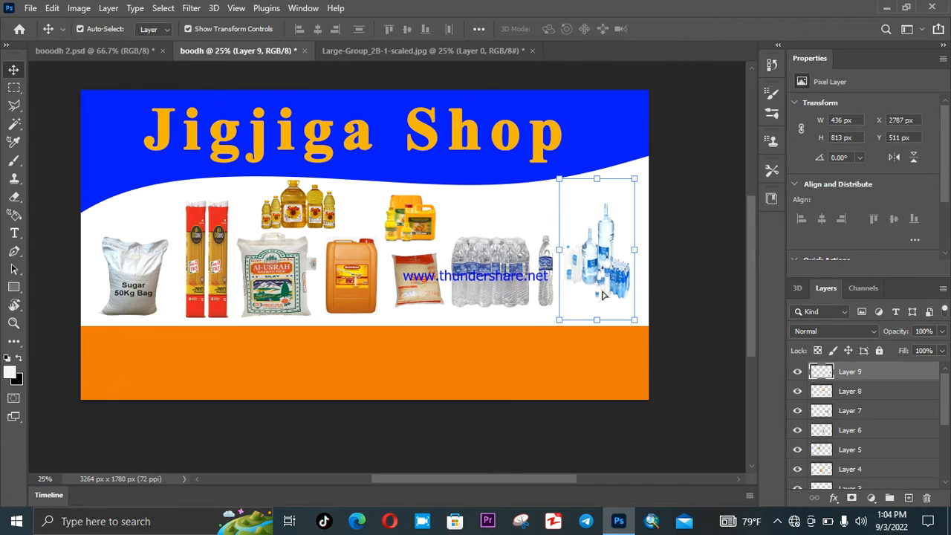
{"action": "left_click", "coordinate": [668, 248]}
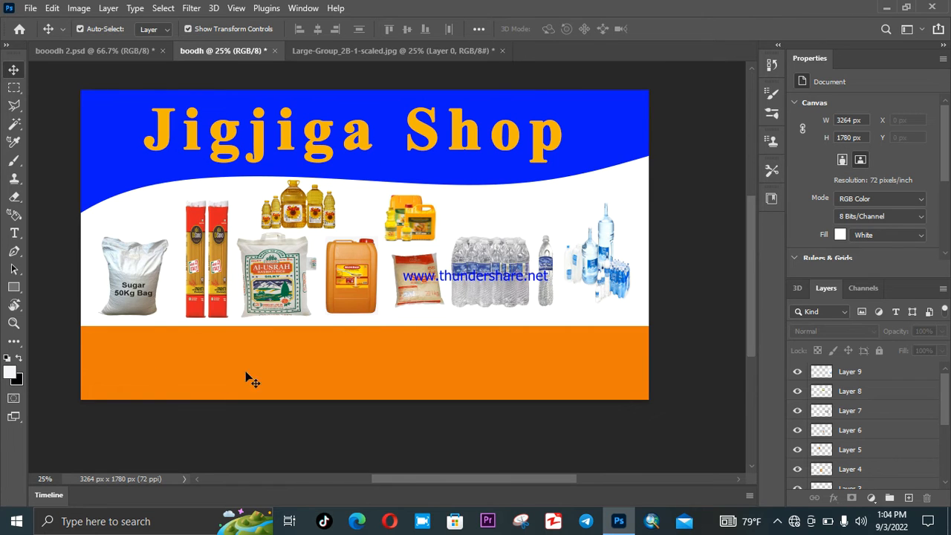
- Start a text line in the orange band with the font size set to 72 pt
{"action": "left_click", "coordinate": [14, 234]}
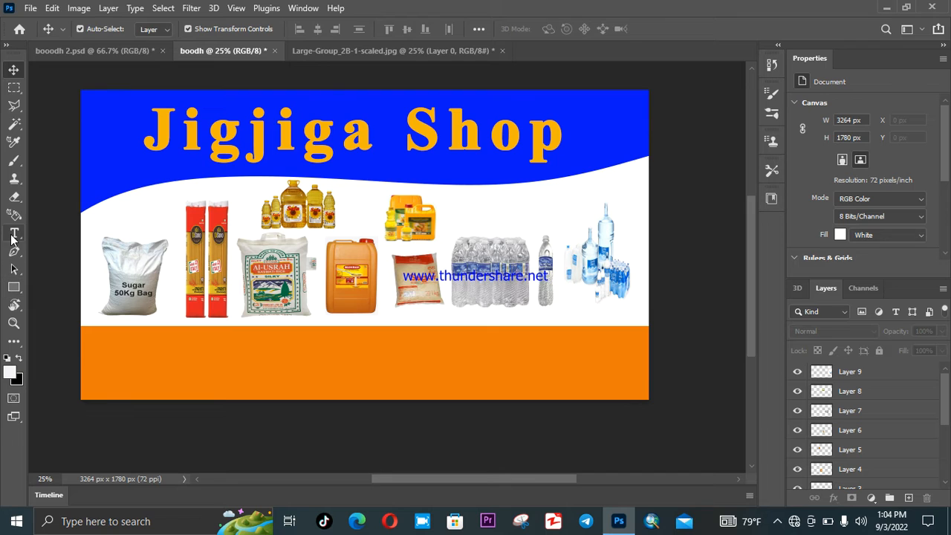
{"action": "left_click", "coordinate": [239, 357]}
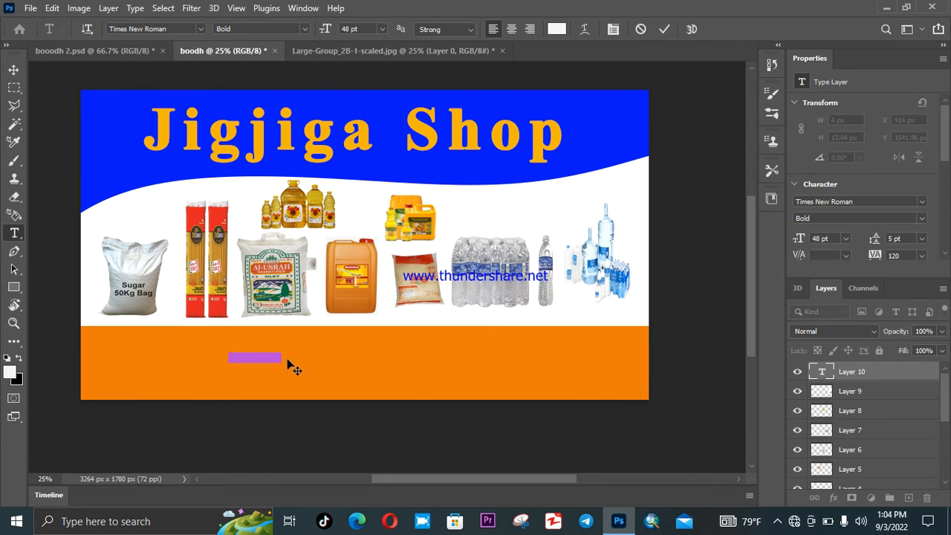
{"action": "left_click", "coordinate": [382, 28]}
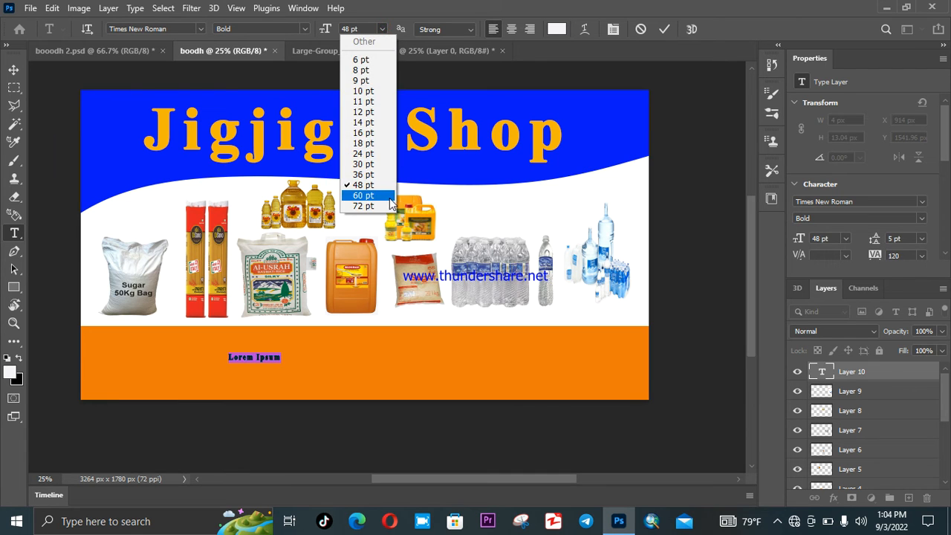
{"action": "left_click", "coordinate": [363, 195]}
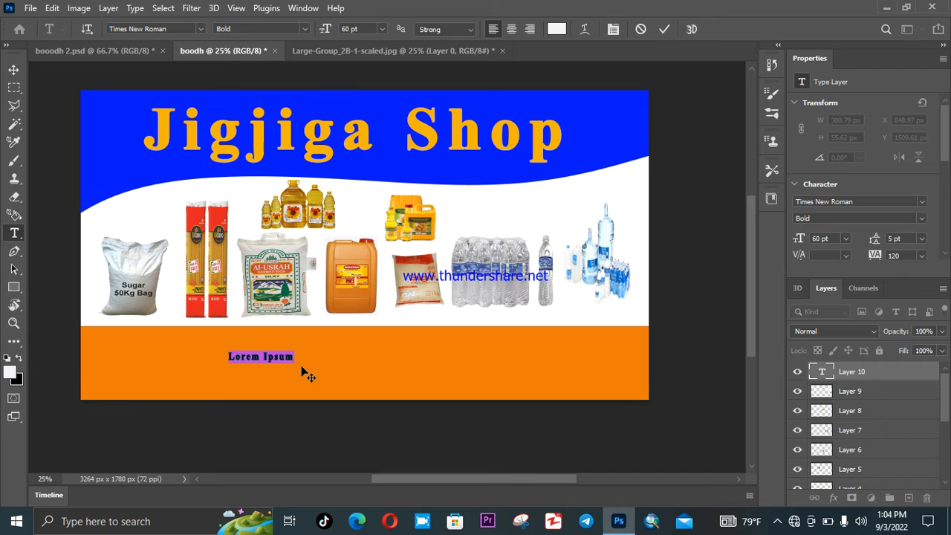
{"action": "left_click", "coordinate": [382, 29]}
{"action": "left_click", "coordinate": [371, 208]}
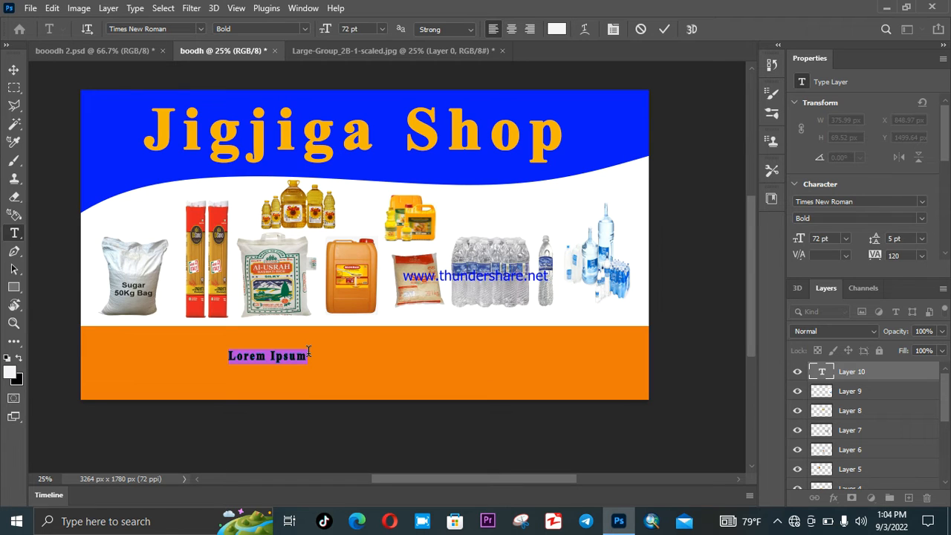
- Type 'Tell:-' followed by the shop's phone number, correcting mistyped digits
{"action": "type", "text": "TR"}
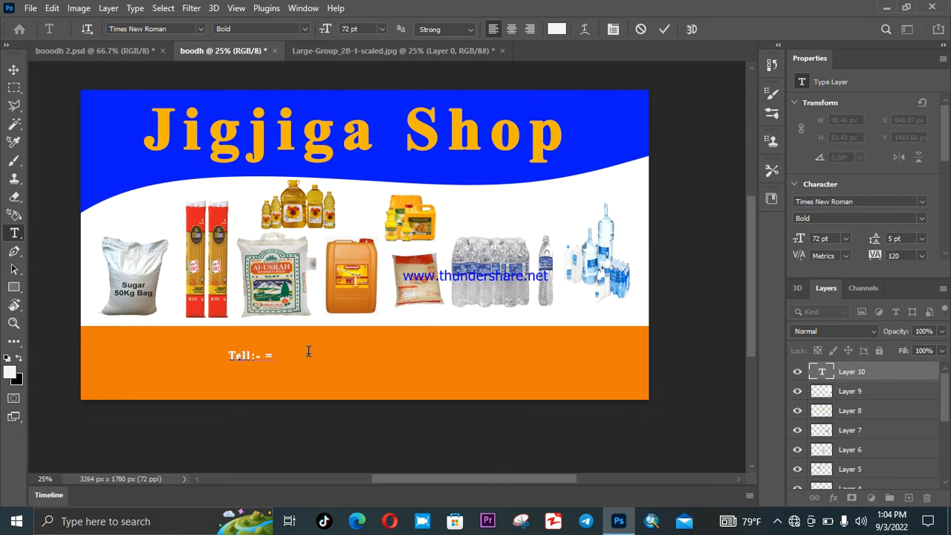
{"action": "type", "text": "+"}
{"action": "key", "text": "BackSpace"}
{"action": "key", "text": "BackSpace"}
{"action": "key", "text": "BackSpace"}
{"action": "key", "text": "BackSpace"}
- Stretch the Tell phone-number text to about 189% width and 348% height across the orange band's left side
{"action": "left_click_drag", "start_coordinate": [360, 354], "coordinate": [222, 357]}
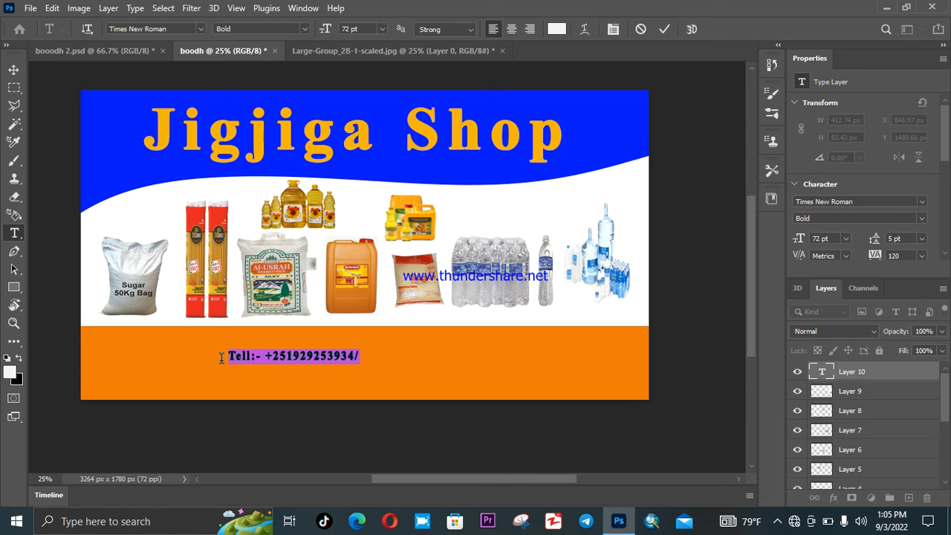
{"action": "left_click", "coordinate": [14, 69]}
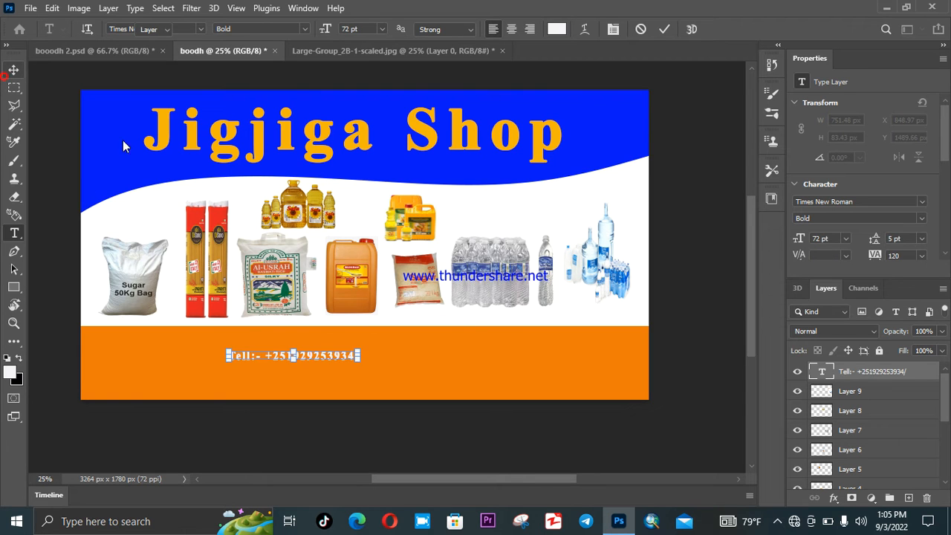
{"action": "left_click_drag", "start_coordinate": [358, 357], "coordinate": [431, 399]}
{"action": "left_click_drag", "start_coordinate": [385, 380], "coordinate": [249, 371]}
{"action": "left_click_drag", "start_coordinate": [148, 362], "coordinate": [79, 358]}
{"action": "left_click_drag", "start_coordinate": [222, 358], "coordinate": [240, 359]}
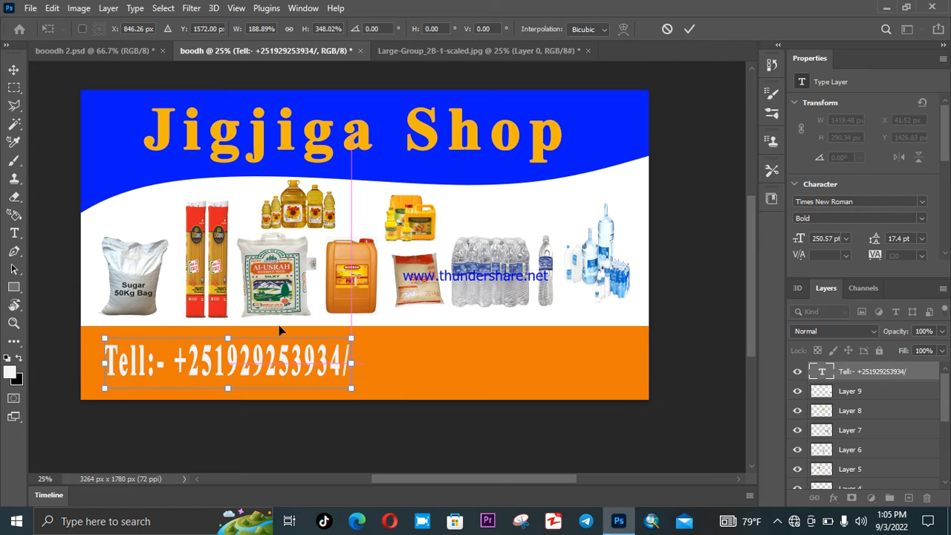
- Commit the resize, select the phone-number text and colour it orange
{"action": "right_click", "coordinate": [15, 234]}
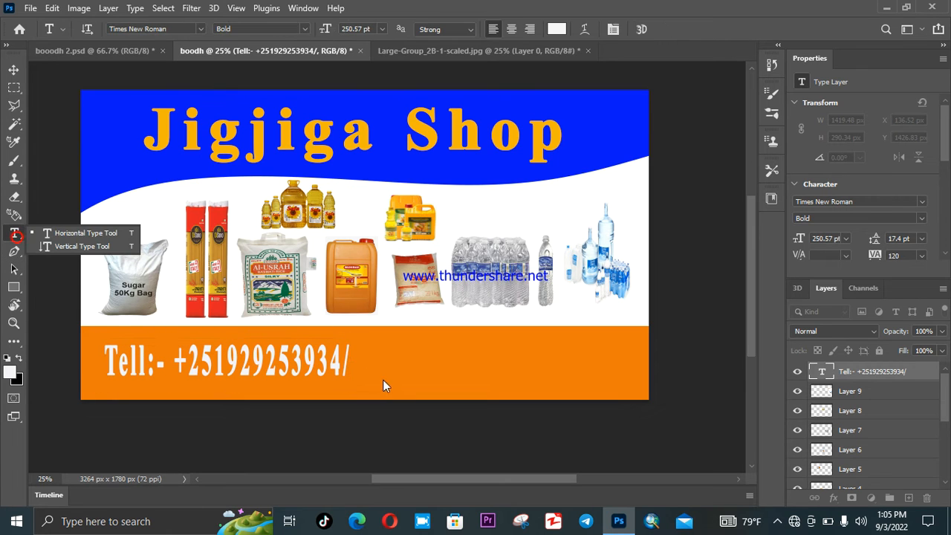
{"action": "left_click_drag", "start_coordinate": [349, 359], "coordinate": [149, 352]}
{"action": "left_click", "coordinate": [557, 29]}
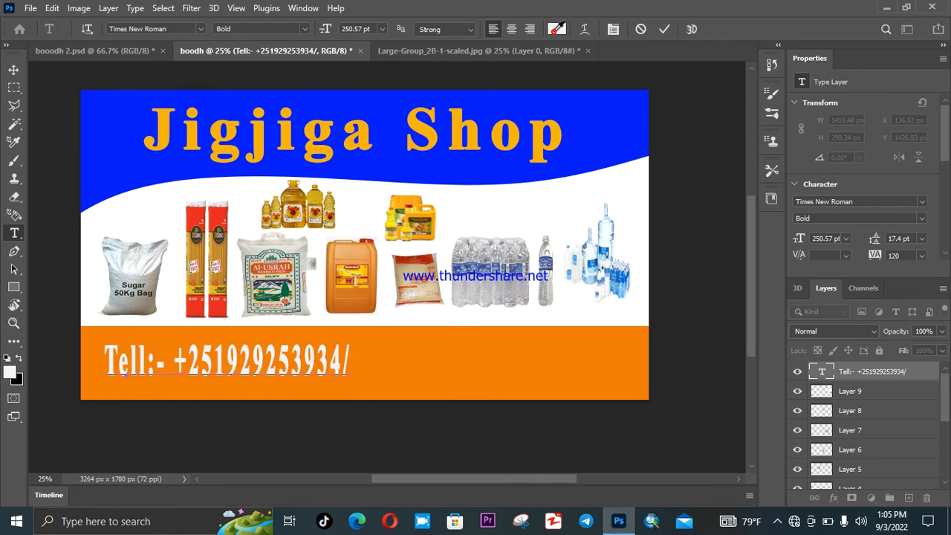
{"action": "left_click_drag", "start_coordinate": [285, 294], "coordinate": [282, 324]}
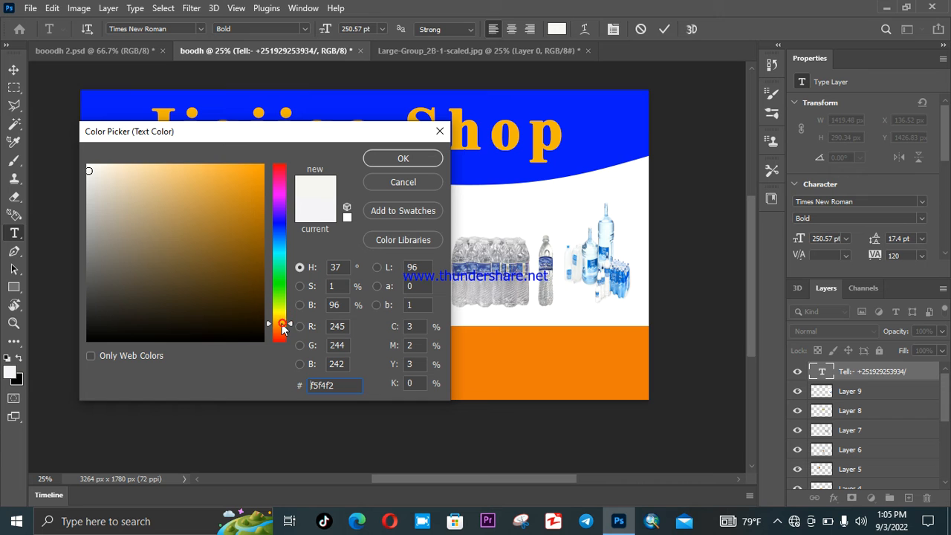
{"action": "left_click", "coordinate": [252, 176]}
{"action": "left_click", "coordinate": [402, 158]}
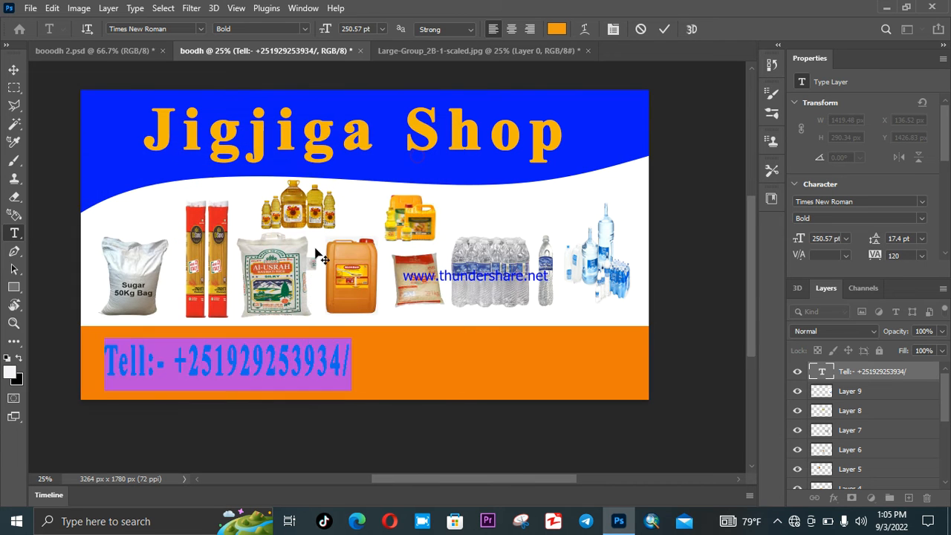
- Recolour the phone-number text blue 0515ef, then type the second phone number at its end
{"action": "left_click", "coordinate": [555, 29]}
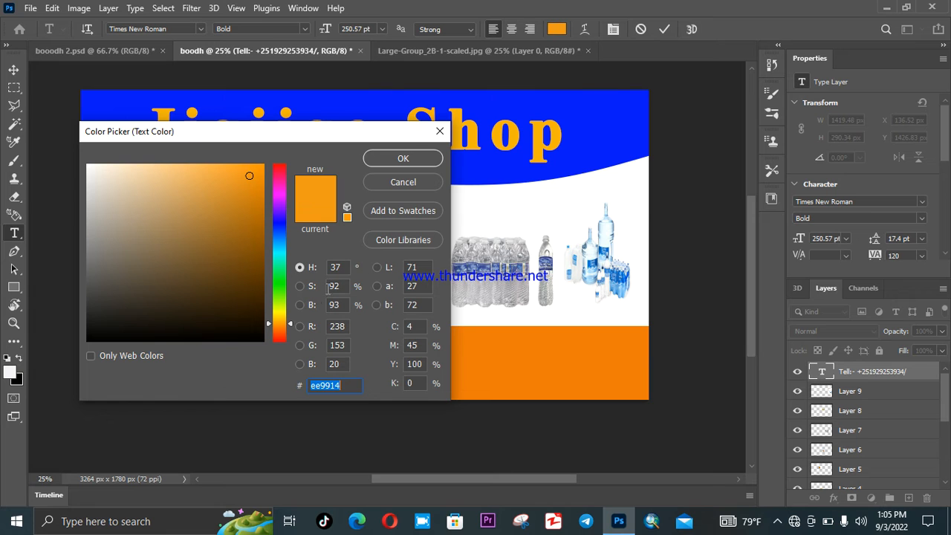
{"action": "left_click", "coordinate": [284, 225]}
{"action": "left_click", "coordinate": [259, 175]}
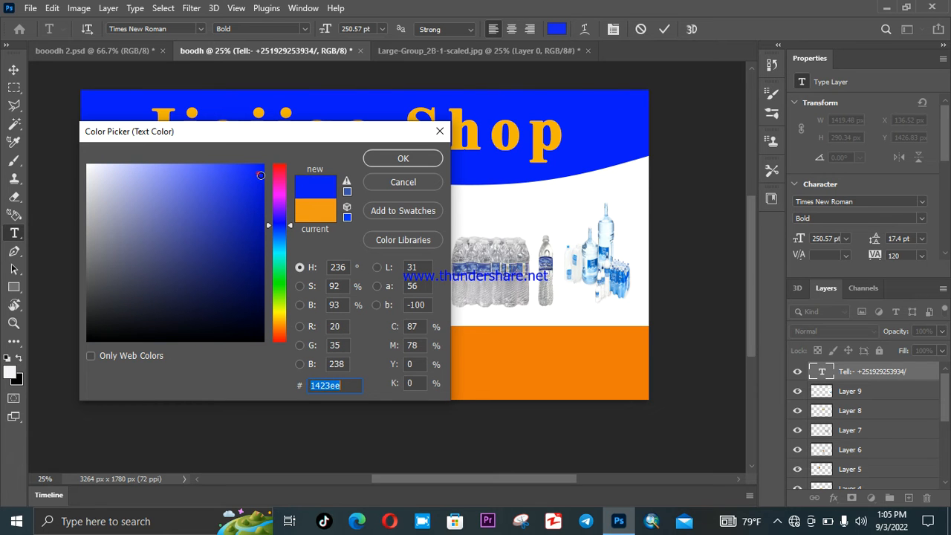
{"action": "left_click", "coordinate": [401, 158]}
{"action": "key", "text": "Right"}
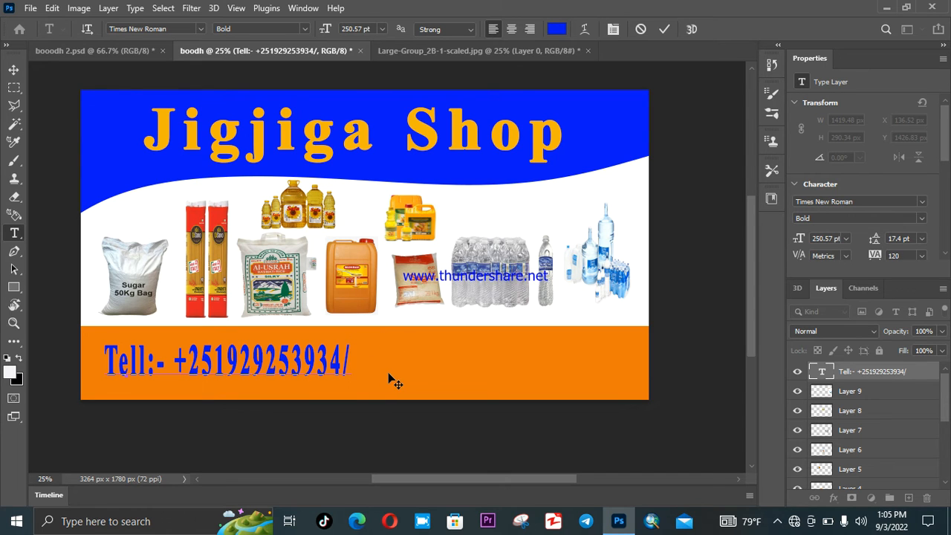
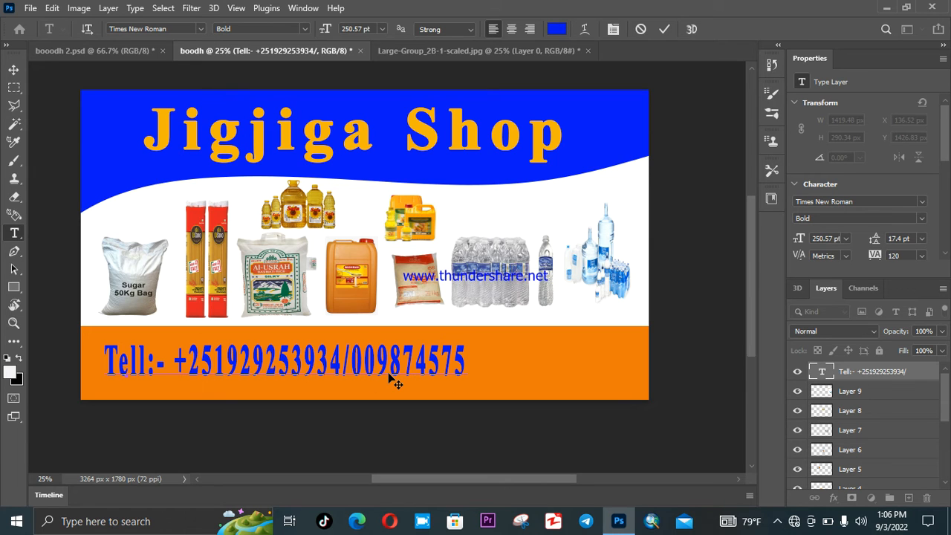
- Select the completed Tell line, leave its font size unchanged, and commit the text edit
{"action": "left_click_drag", "start_coordinate": [467, 360], "coordinate": [81, 363]}
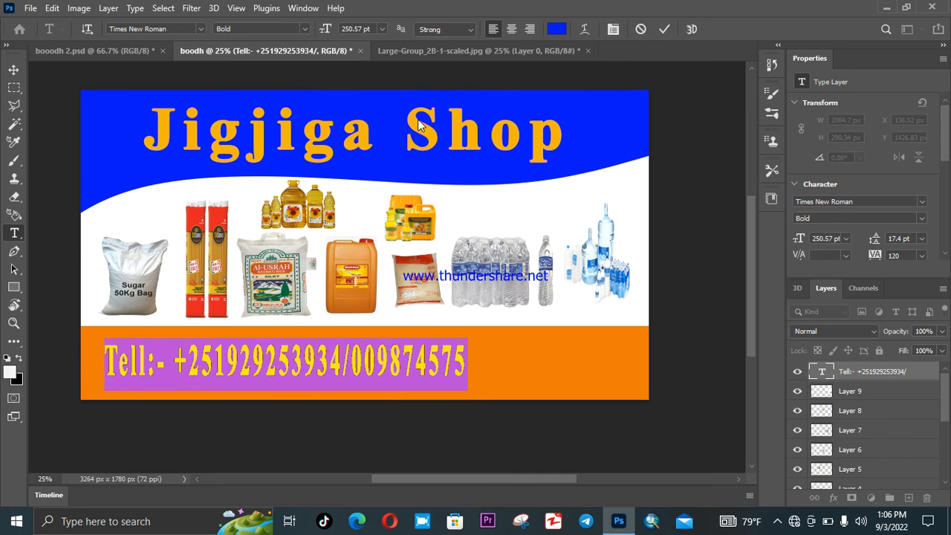
{"action": "left_click", "coordinate": [383, 28]}
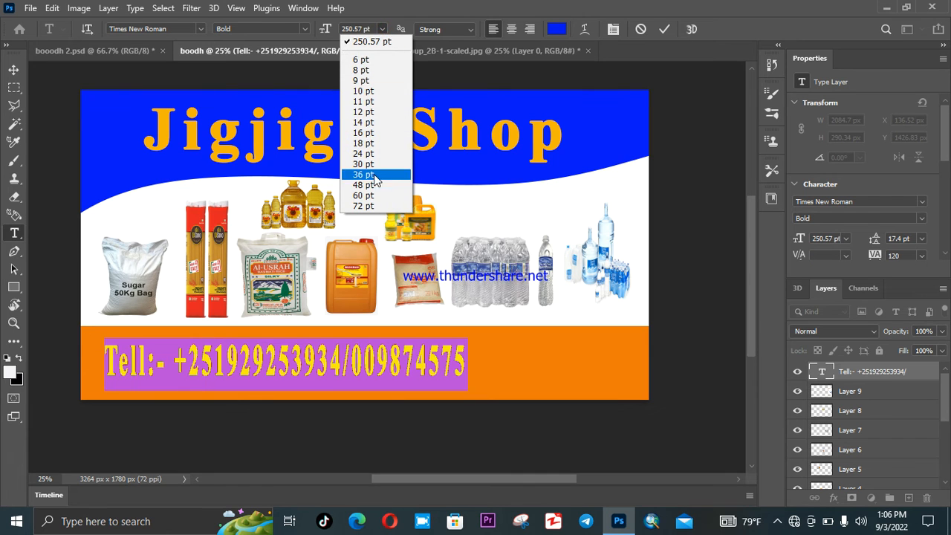
{"action": "left_click", "coordinate": [437, 352]}
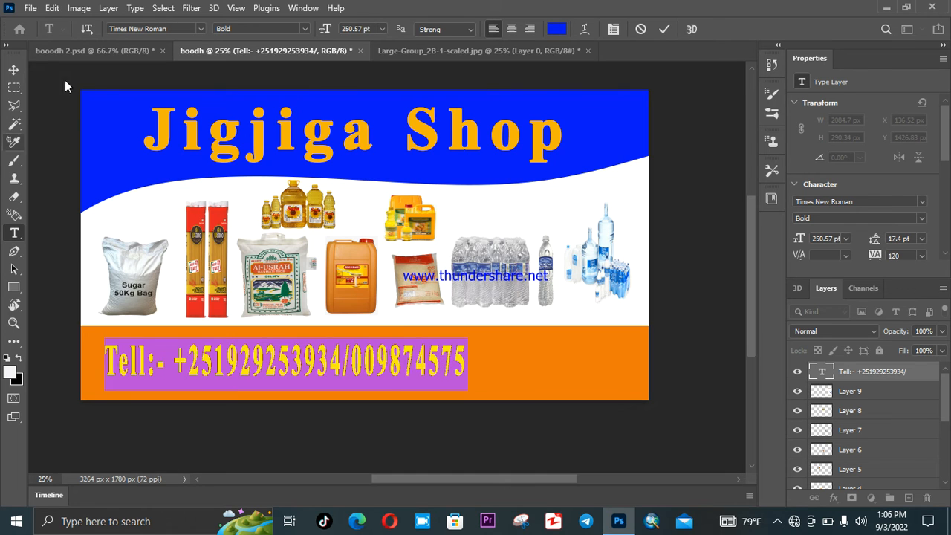
{"action": "left_click", "coordinate": [13, 71]}
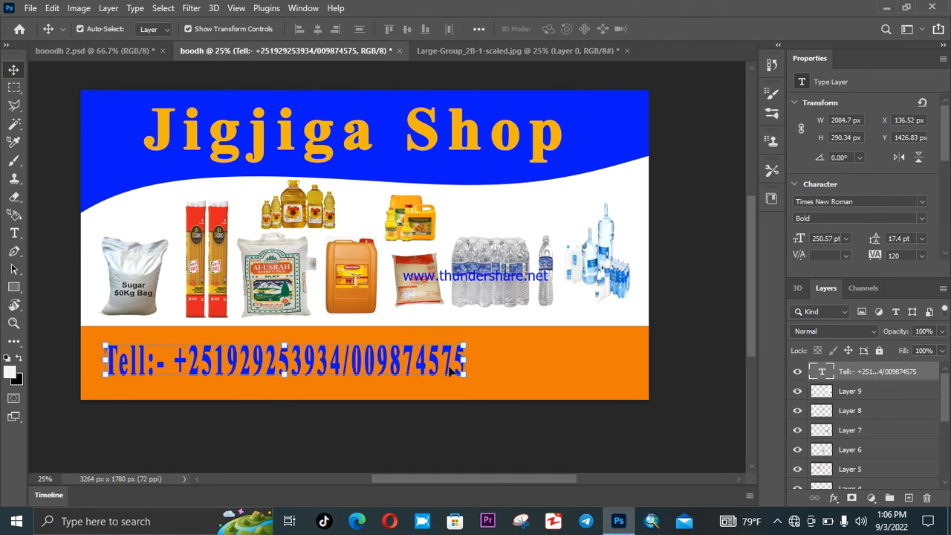
- Free Transform the blue Tell text taller at top and bottom, shift it left, commit and deselect
{"action": "left_click_drag", "start_coordinate": [461, 375], "coordinate": [355, 357]}
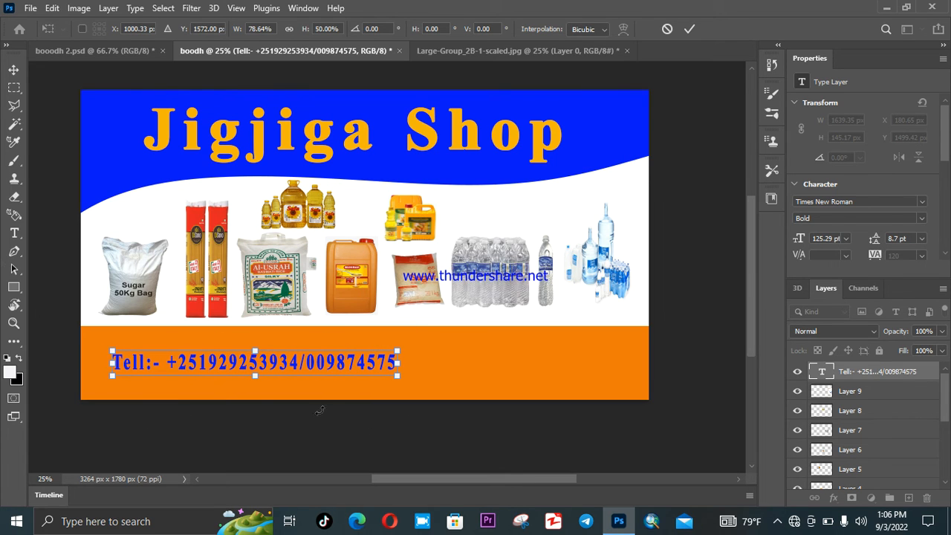
{"action": "left_click_drag", "start_coordinate": [253, 347], "coordinate": [254, 341]}
{"action": "mouse_move", "coordinate": [254, 377]}
{"action": "left_mouse_down"}
{"action": "mouse_move", "coordinate": [253, 391]}
{"action": "mouse_move", "coordinate": [253, 377]}
{"action": "left_mouse_up"}
{"action": "left_click_drag", "start_coordinate": [381, 361], "coordinate": [371, 370]}
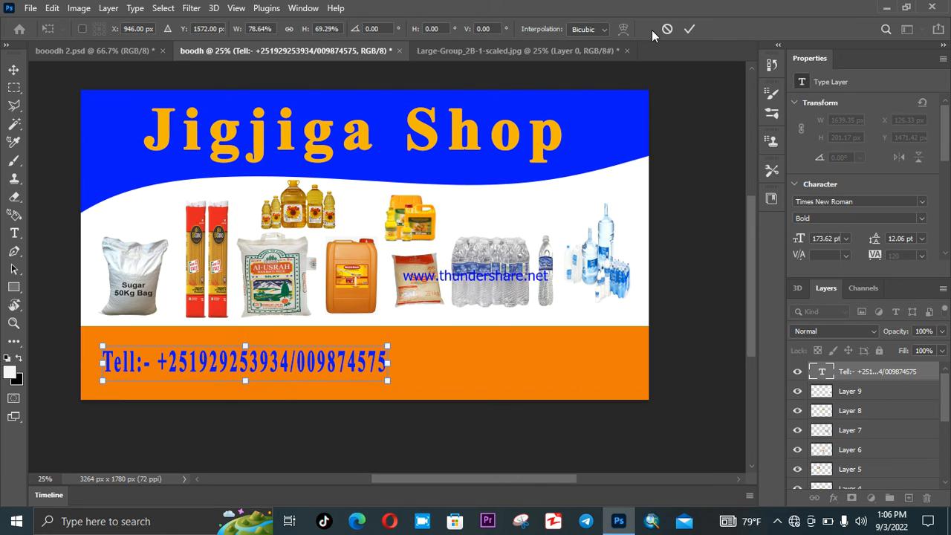
{"action": "left_click", "coordinate": [689, 30]}
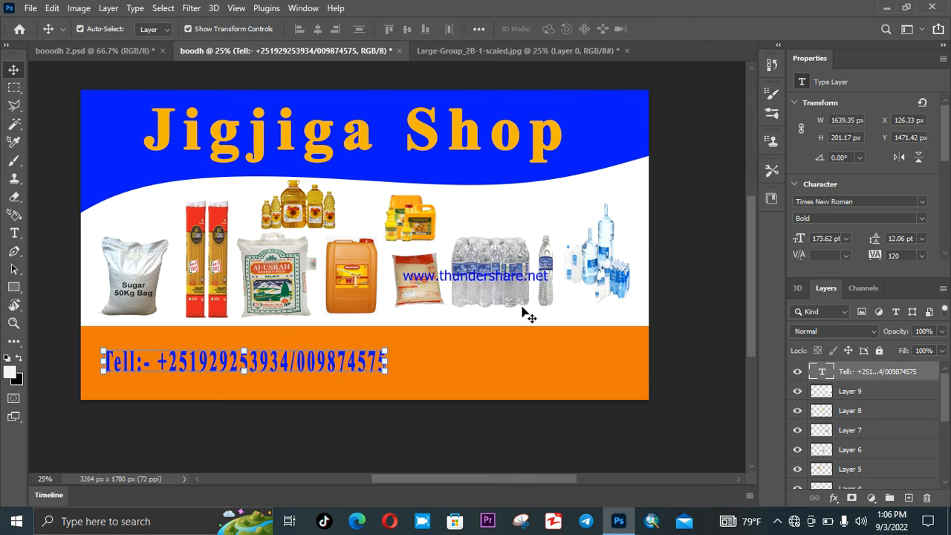
{"action": "left_click", "coordinate": [409, 371]}
{"action": "left_click", "coordinate": [721, 288]}
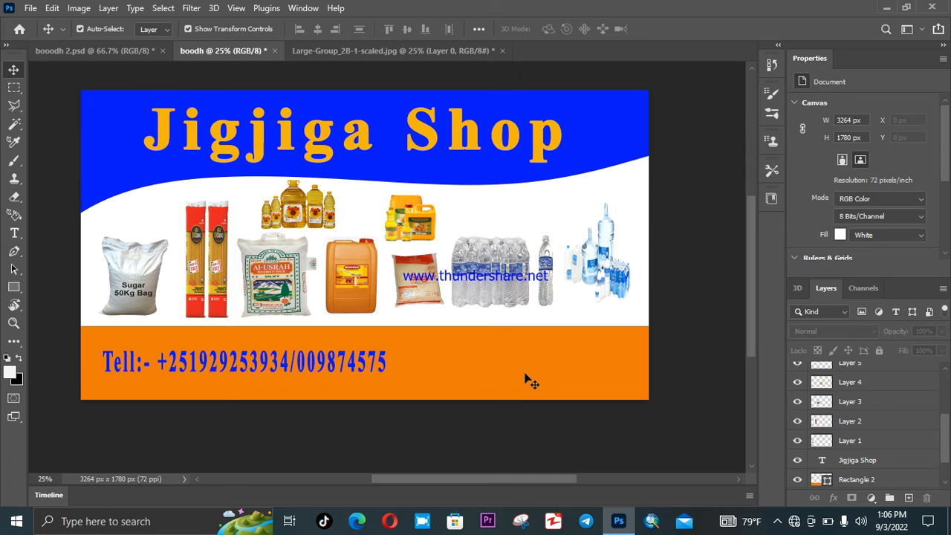
- Open the Tayo Building logo file 20220826_123959.jpg through File > Open
{"action": "left_click", "coordinate": [31, 9]}
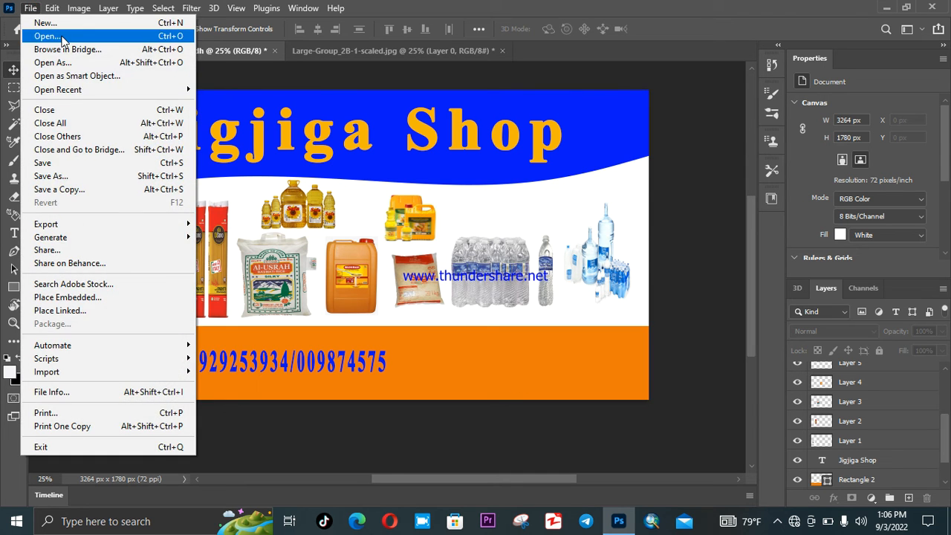
{"action": "left_click", "coordinate": [41, 35]}
{"action": "scroll", "coordinate": [223, 193], "scroll_direction": "down", "scroll_amount": 10}
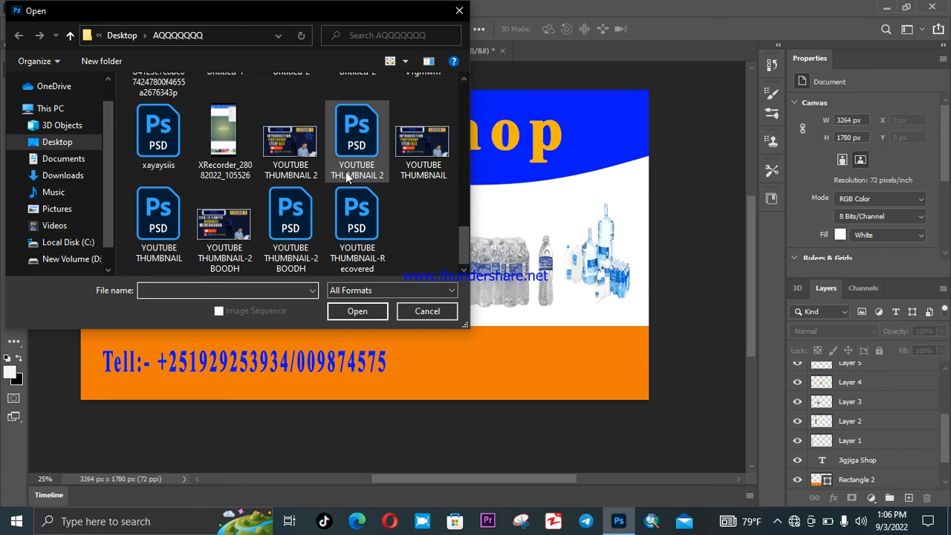
{"action": "scroll", "coordinate": [304, 180], "scroll_direction": "up", "scroll_amount": 2}
{"action": "scroll", "coordinate": [310, 176], "scroll_direction": "up", "scroll_amount": 1}
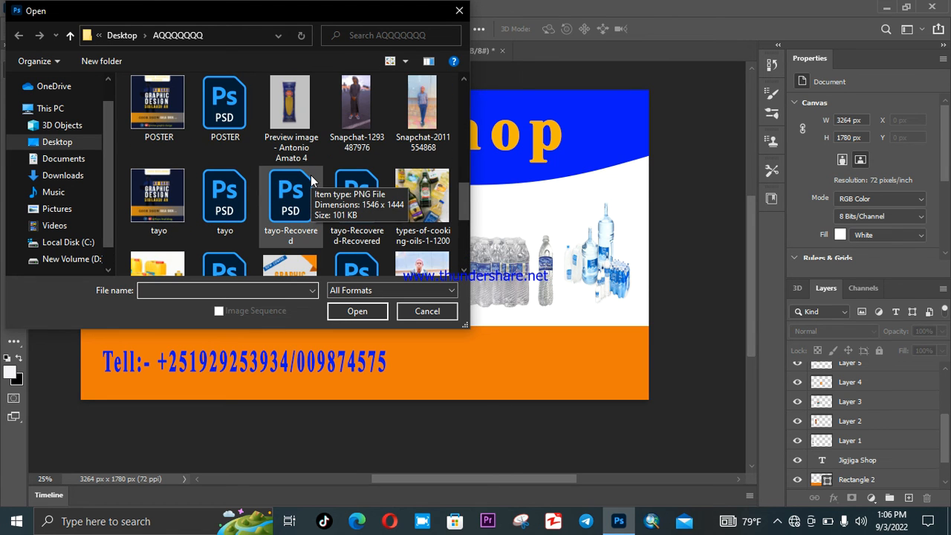
{"action": "scroll", "coordinate": [378, 172], "scroll_direction": "up", "scroll_amount": 2}
{"action": "scroll", "coordinate": [357, 178], "scroll_direction": "up", "scroll_amount": 6}
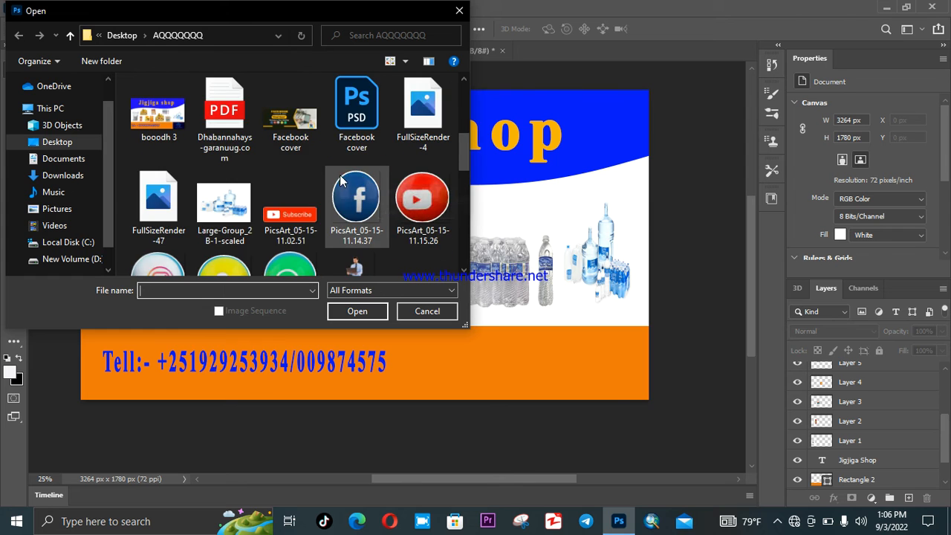
{"action": "scroll", "coordinate": [326, 180], "scroll_direction": "down", "scroll_amount": 2}
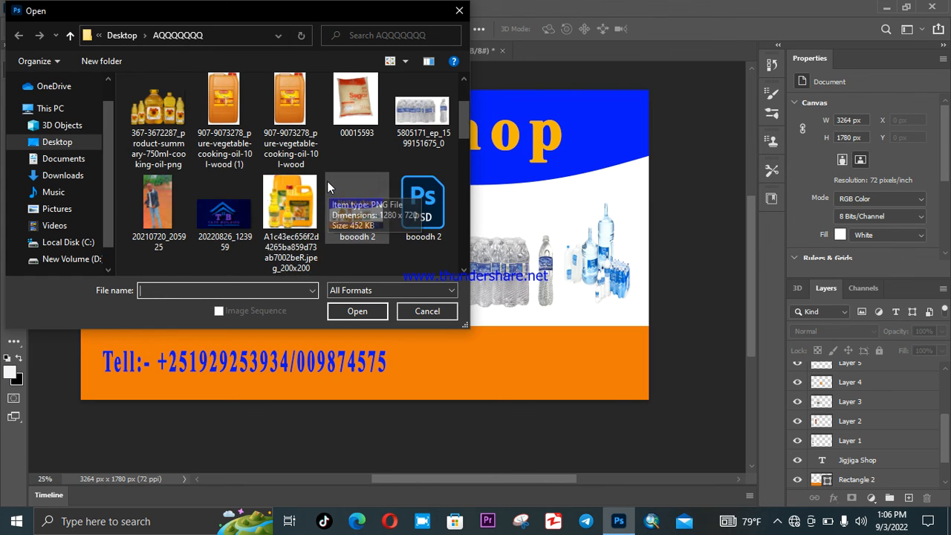
{"action": "left_click", "coordinate": [223, 211]}
{"action": "left_click", "coordinate": [356, 310]}
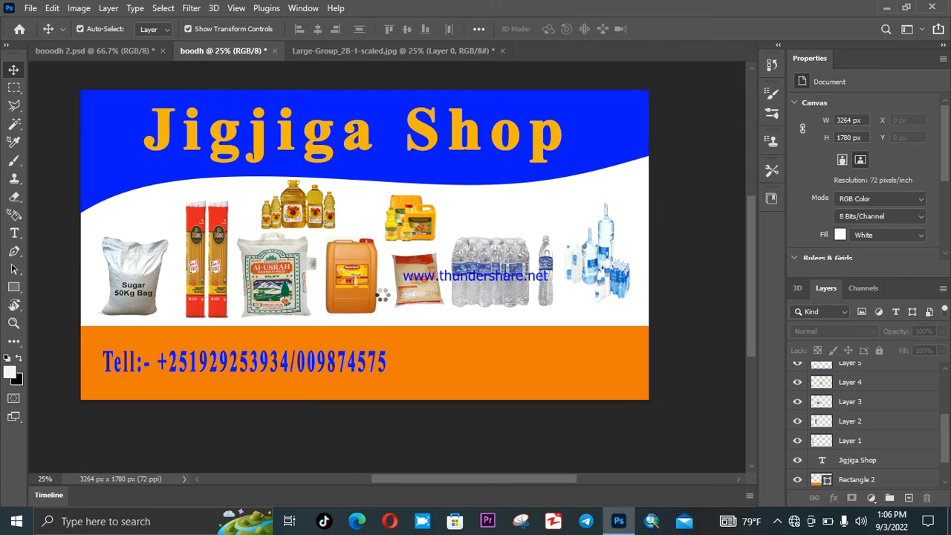
{"action": "scroll", "coordinate": [437, 297], "scroll_direction": "down", "scroll_amount": 2}
- Convert the logo's locked background to a normal layer and drag it into the banner document
{"action": "scroll", "coordinate": [435, 295], "scroll_direction": "down", "scroll_amount": 1}
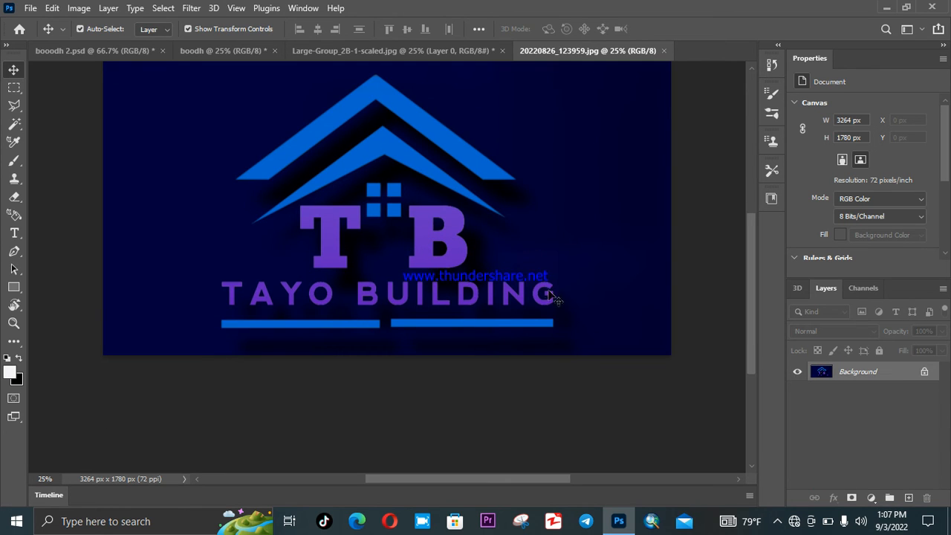
{"action": "left_click_drag", "start_coordinate": [607, 303], "coordinate": [476, 262]}
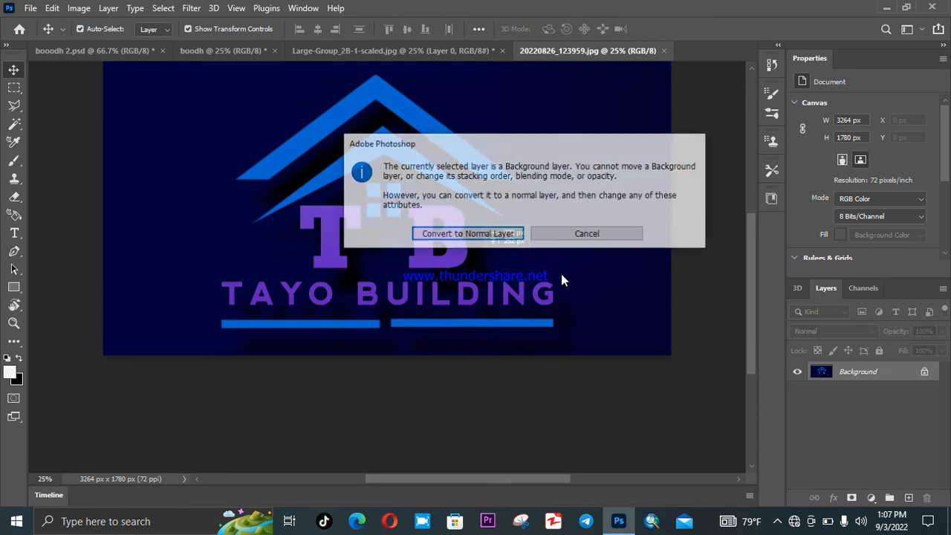
{"action": "left_click", "coordinate": [599, 233]}
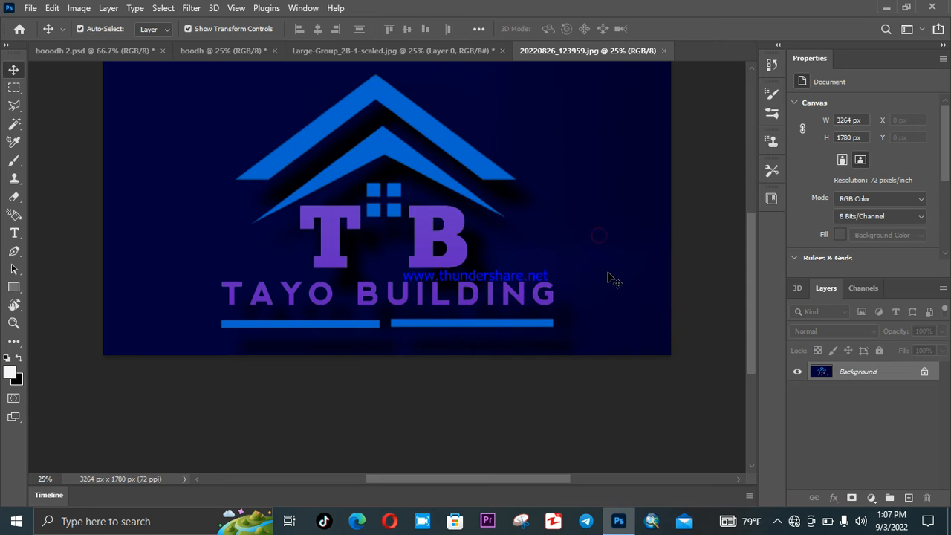
{"action": "left_click_drag", "start_coordinate": [606, 270], "coordinate": [335, 159]}
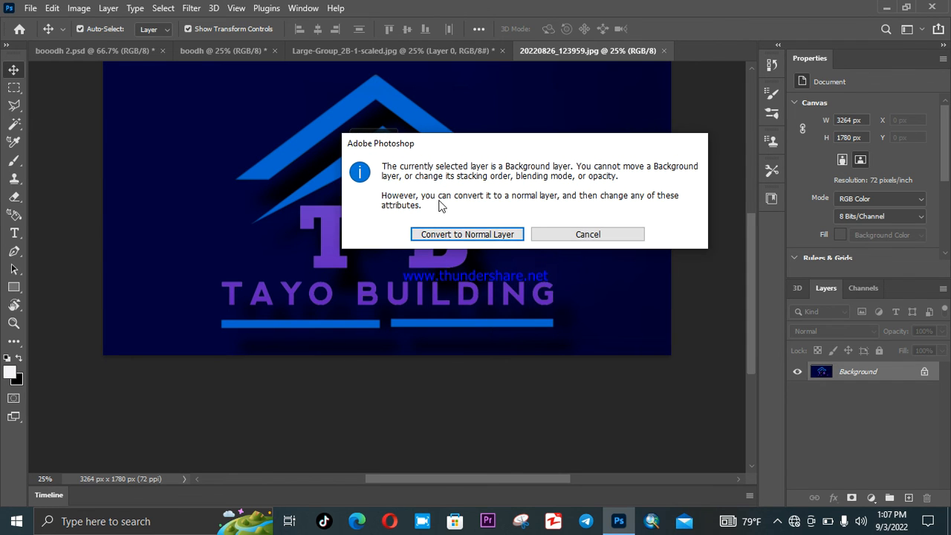
{"action": "left_click", "coordinate": [473, 236]}
{"action": "left_click_drag", "start_coordinate": [334, 225], "coordinate": [375, 202]}
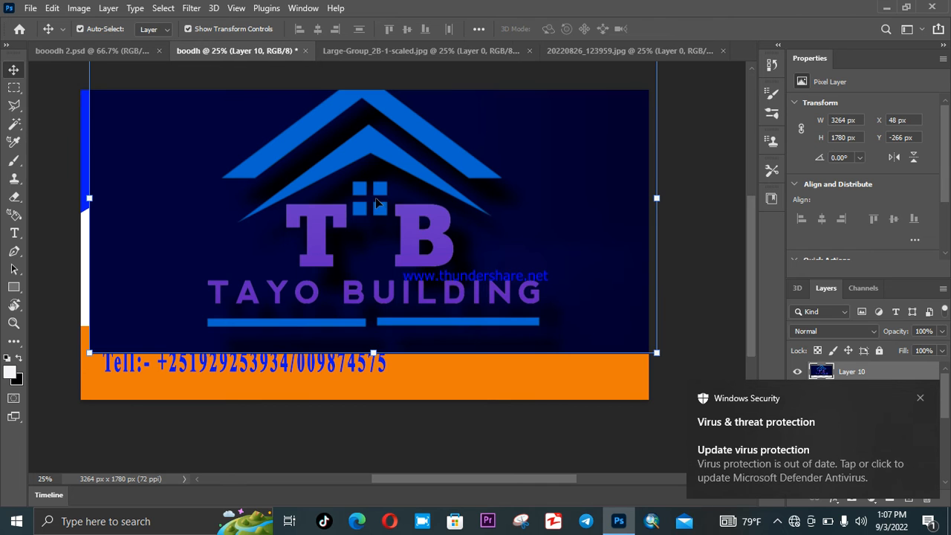
- Scale Layer 10's logo down into the orange band's bottom-right end, commit and deselect
{"action": "left_click_drag", "start_coordinate": [656, 352], "coordinate": [597, 350]}
{"action": "left_click_drag", "start_coordinate": [518, 321], "coordinate": [569, 369]}
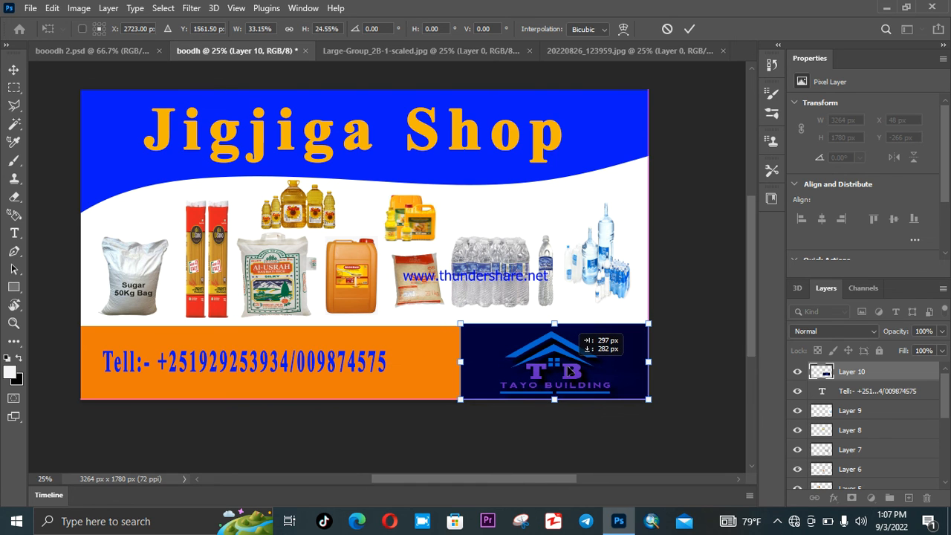
{"action": "left_click_drag", "start_coordinate": [568, 368], "coordinate": [568, 368]}
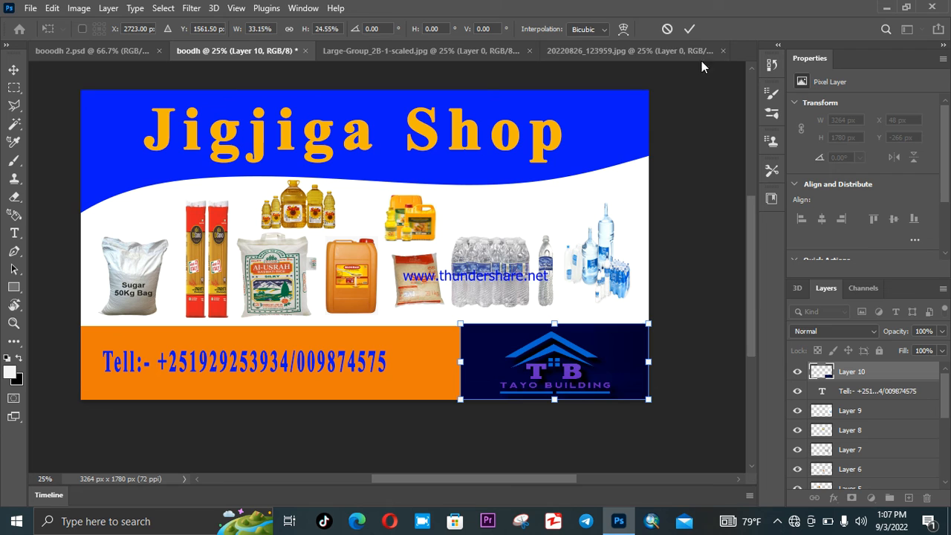
{"action": "left_click", "coordinate": [671, 332]}
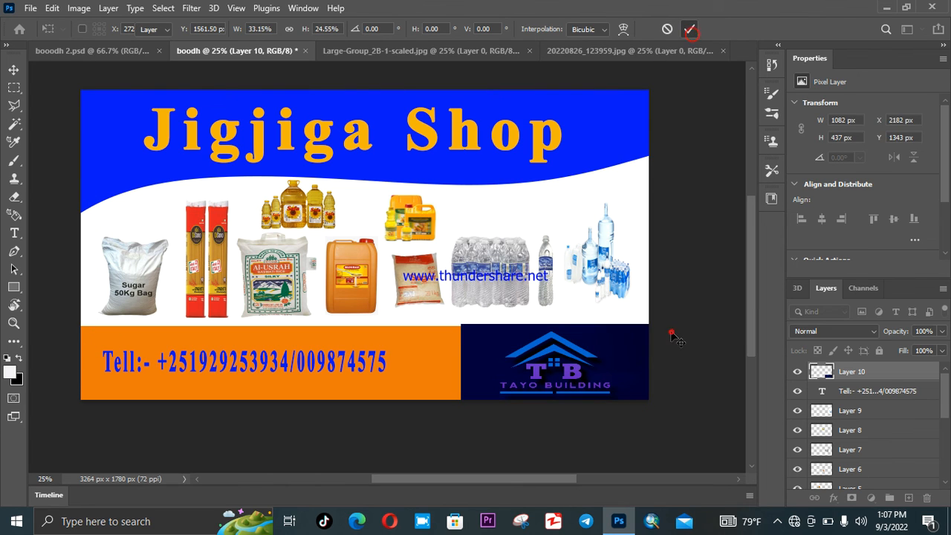
{"action": "left_click", "coordinate": [625, 381]}
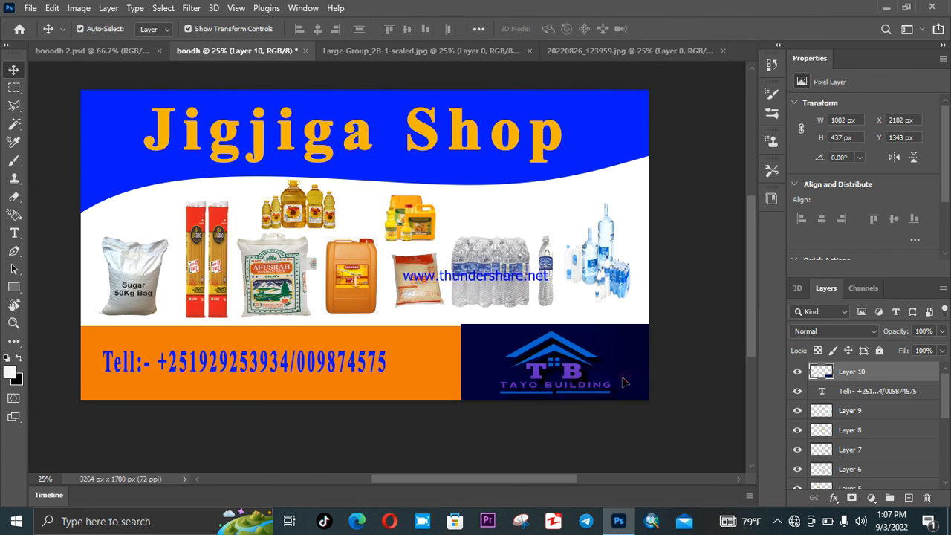
{"action": "left_click", "coordinate": [711, 312]}
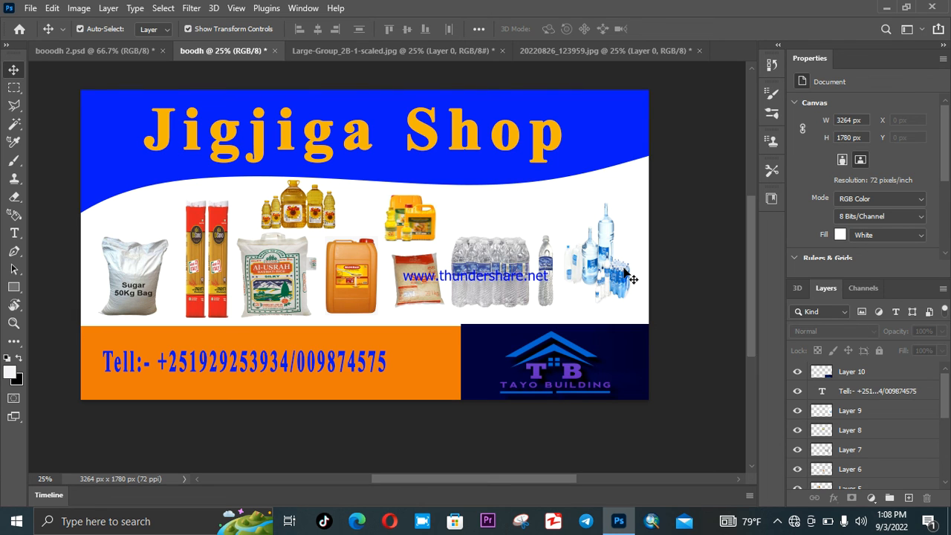
{"action": "left_click", "coordinate": [349, 361]}
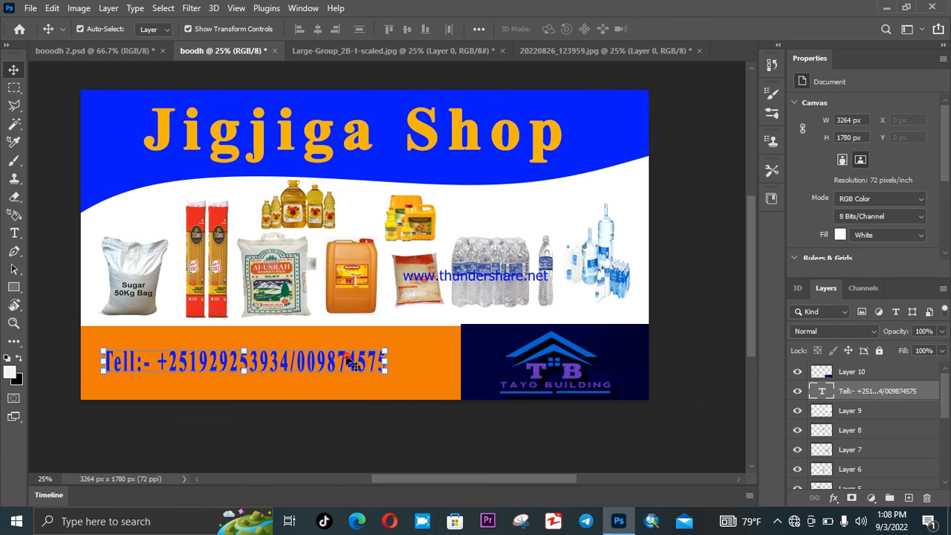
{"action": "left_click", "coordinate": [409, 369]}
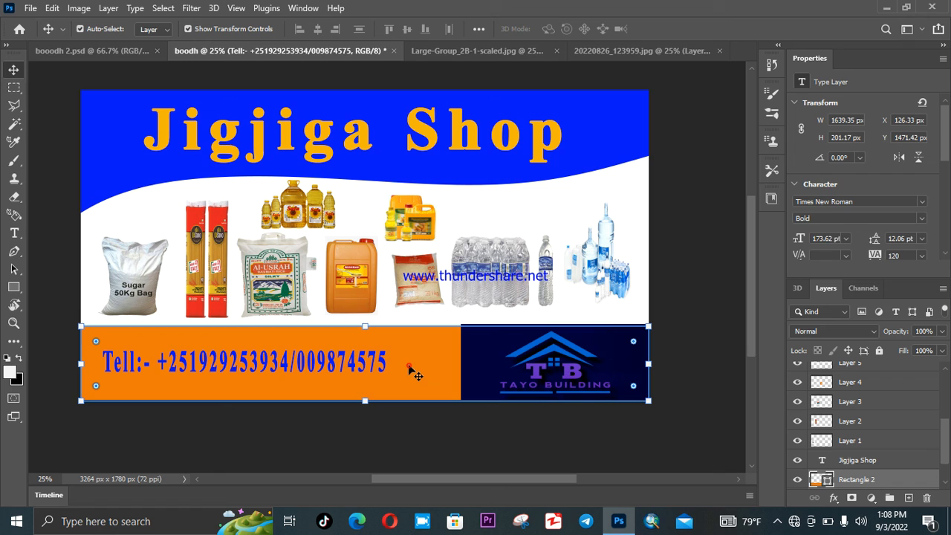
{"action": "left_click", "coordinate": [413, 410]}
{"action": "scroll", "coordinate": [482, 258], "scroll_direction": "up", "scroll_amount": 1}
{"action": "scroll", "coordinate": [484, 259], "scroll_direction": "down", "scroll_amount": 1}
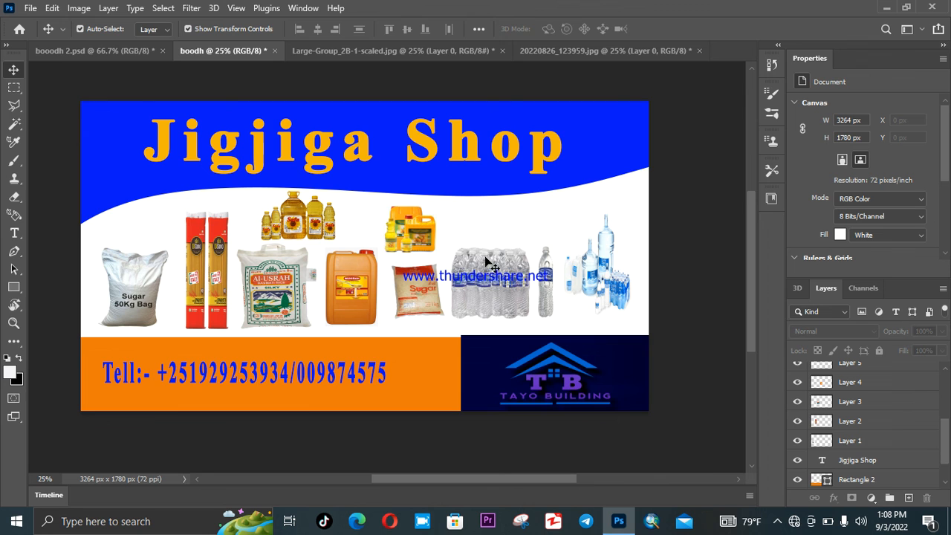
{"action": "left_click", "coordinate": [116, 54]}
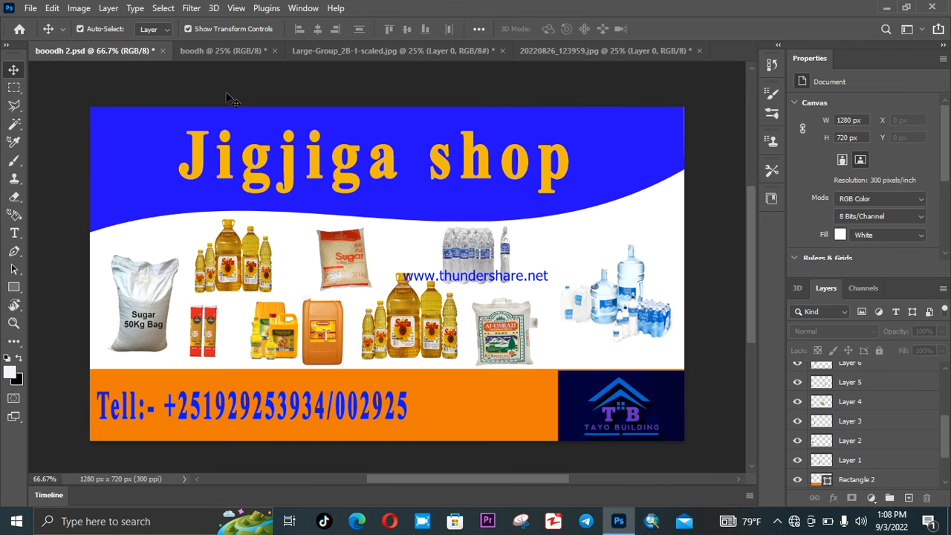
{"action": "left_click", "coordinate": [225, 50]}
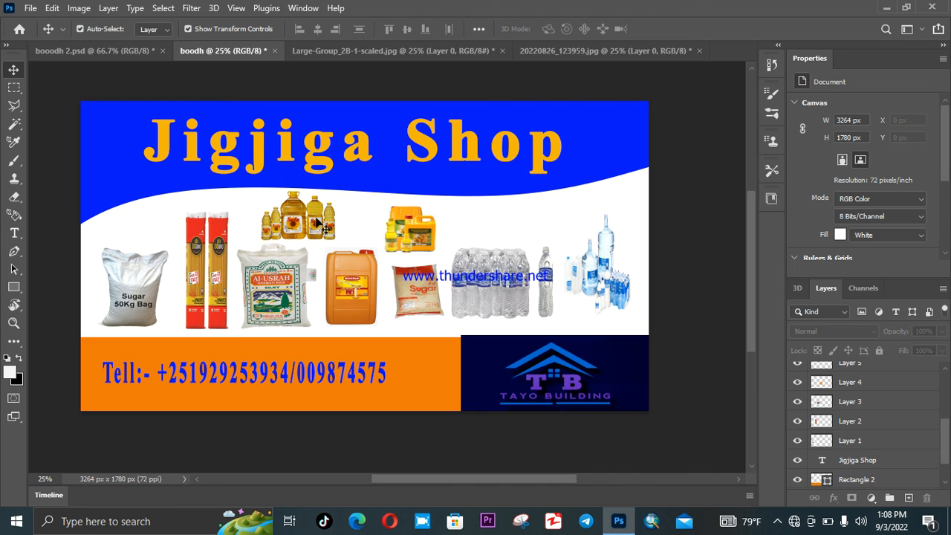